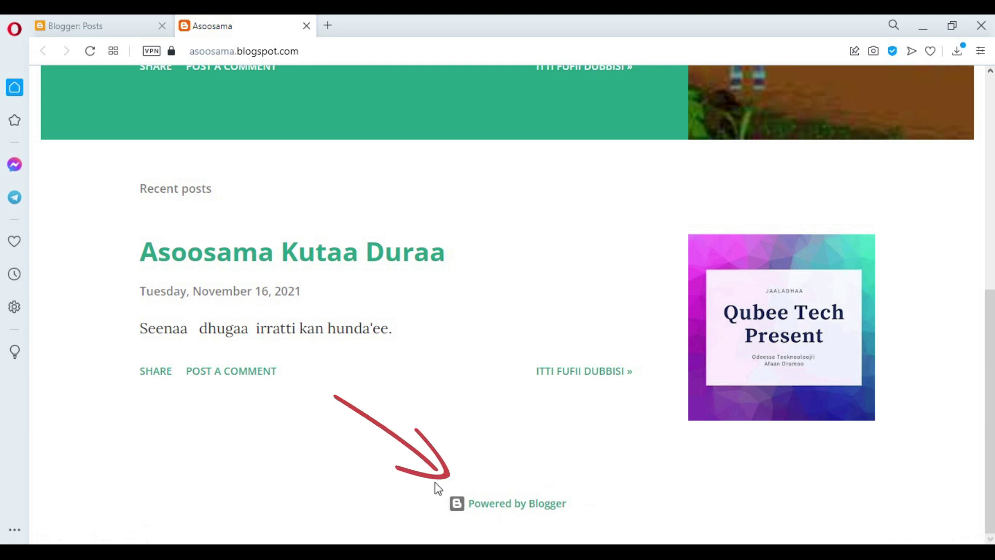
Close the open blog page and reopen the live blog from the Blogger dashboard
{"action": "scroll", "coordinate": [451, 466], "scroll_direction": "up", "scroll_amount": 10}
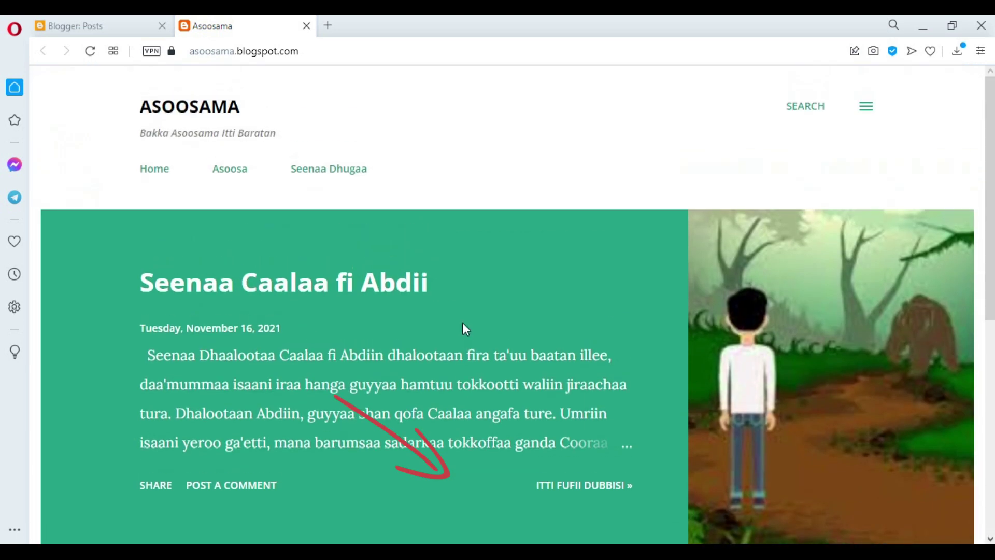
{"action": "scroll", "coordinate": [465, 329], "scroll_direction": "down", "scroll_amount": 8}
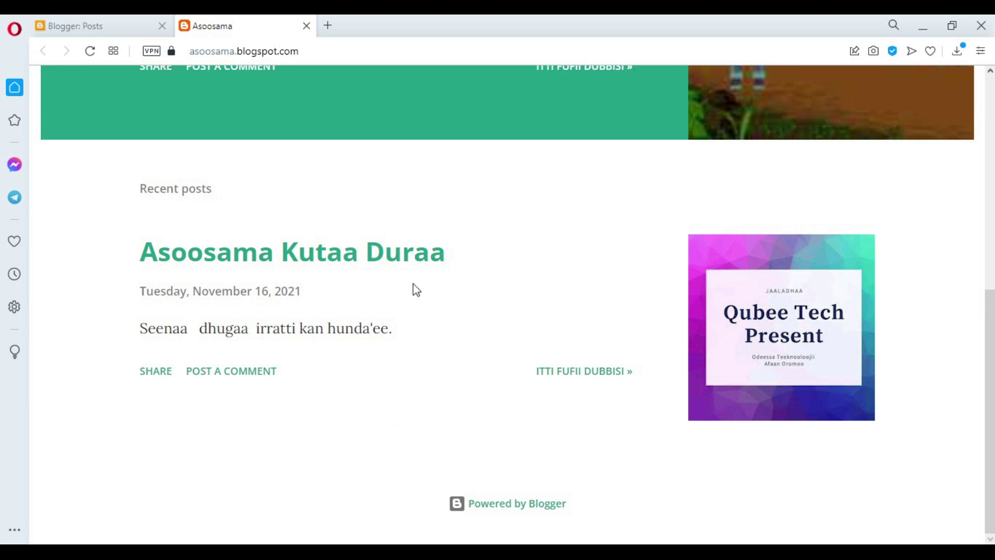
{"action": "left_click", "coordinate": [94, 23]}
{"action": "scroll", "coordinate": [208, 414], "scroll_direction": "down", "scroll_amount": 2}
{"action": "scroll", "coordinate": [187, 408], "scroll_direction": "up", "scroll_amount": 2}
{"action": "left_click", "coordinate": [236, 24]}
{"action": "left_click", "coordinate": [306, 25]}
{"action": "scroll", "coordinate": [82, 473], "scroll_direction": "down", "scroll_amount": 2}
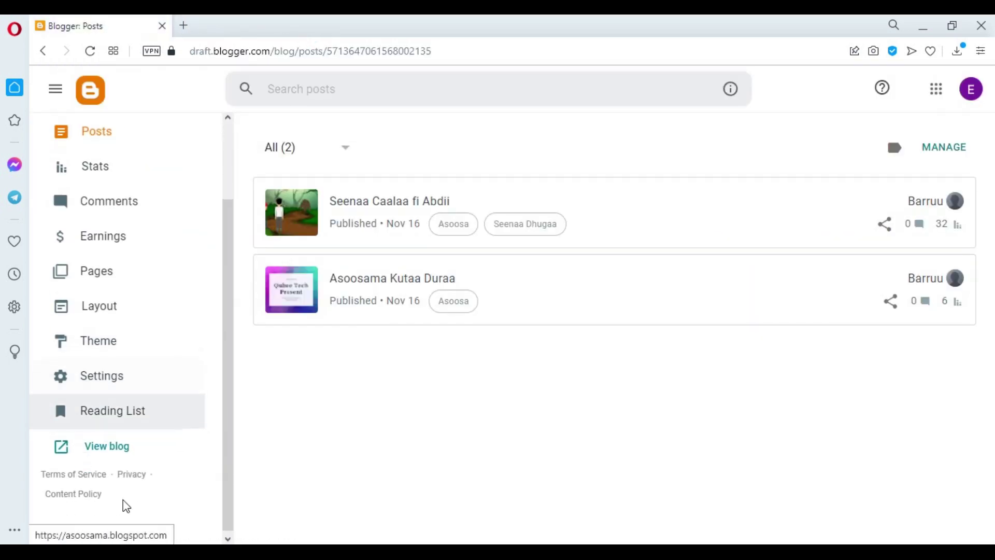
{"action": "left_click", "coordinate": [117, 443]}
{"action": "left_click", "coordinate": [136, 21]}
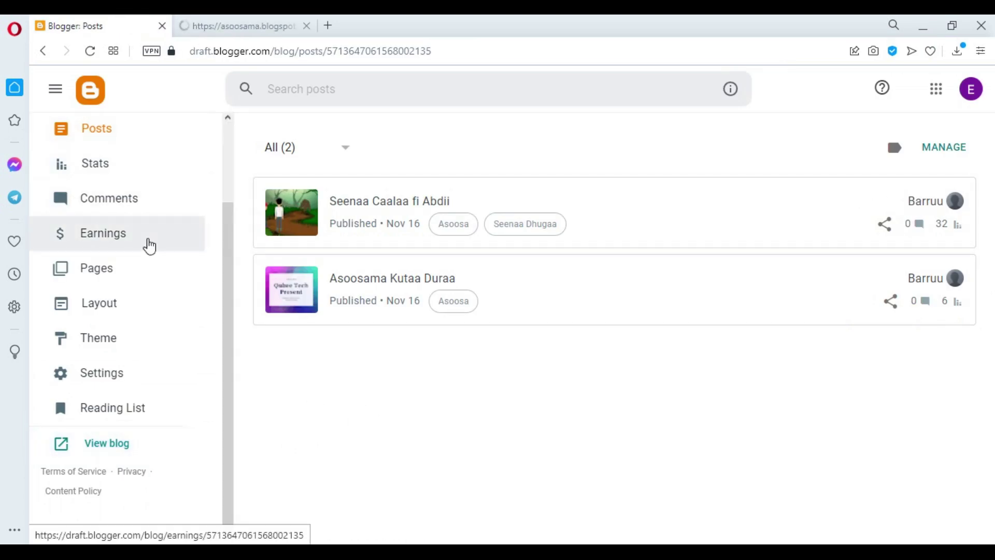
{"action": "left_click", "coordinate": [179, 26]}
Examine the live blog page from its header down to the Powered by Blogger footer
{"action": "scroll", "coordinate": [248, 225], "scroll_direction": "down", "scroll_amount": 8}
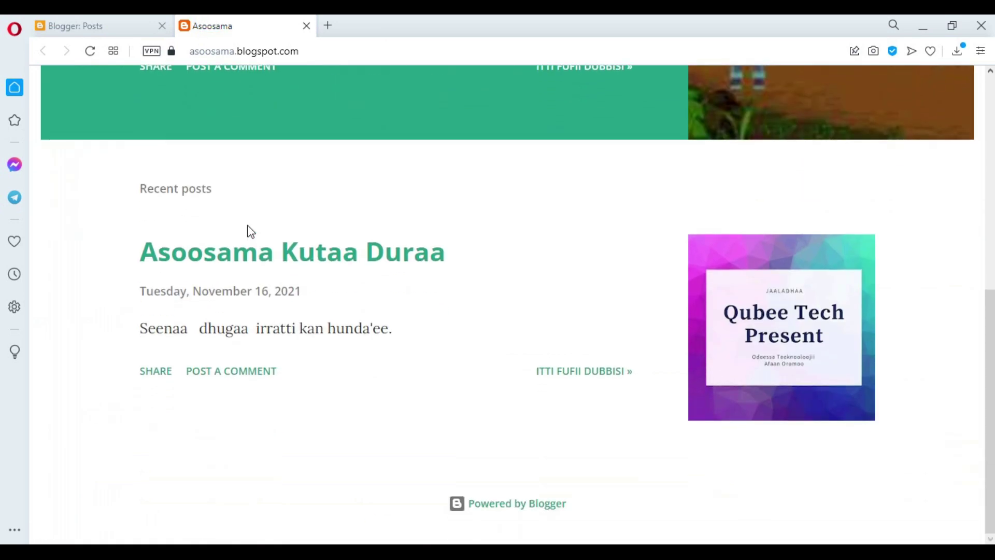
{"action": "scroll", "coordinate": [564, 468], "scroll_direction": "up", "scroll_amount": 8}
{"action": "scroll", "coordinate": [421, 302], "scroll_direction": "down", "scroll_amount": 8}
{"action": "scroll", "coordinate": [421, 302], "scroll_direction": "up", "scroll_amount": 8}
{"action": "left_click", "coordinate": [78, 25]}
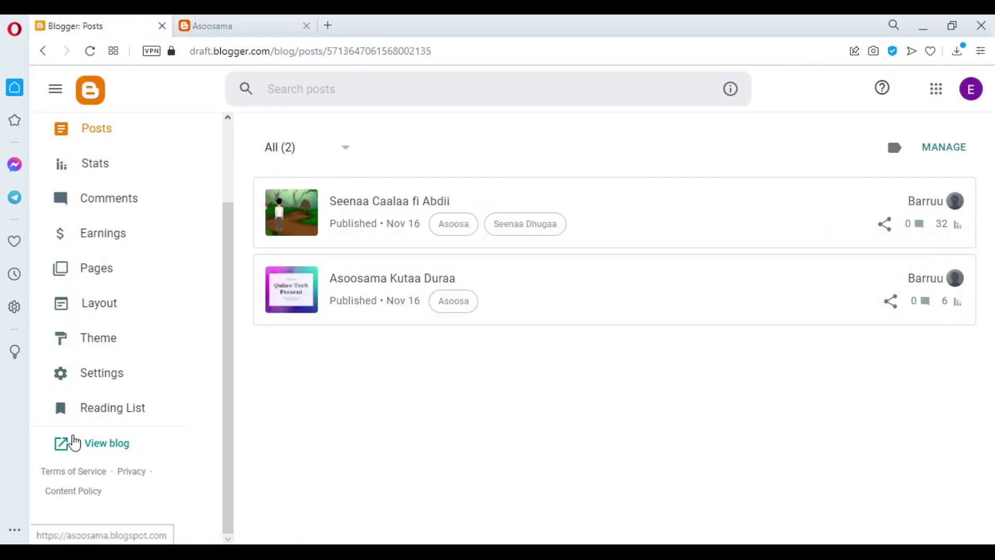
{"action": "left_click", "coordinate": [249, 26]}
{"action": "scroll", "coordinate": [291, 493], "scroll_direction": "down", "scroll_amount": 10}
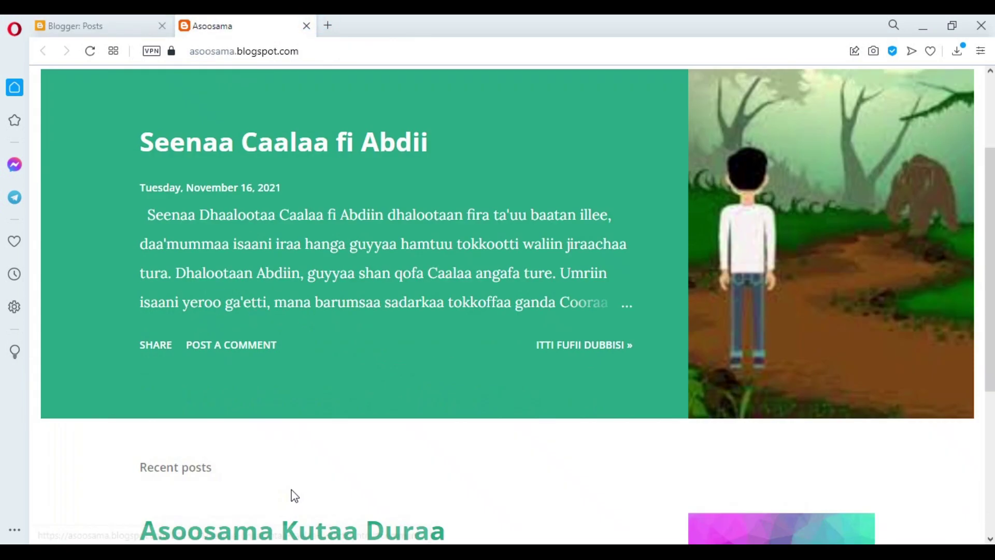
{"action": "left_click_drag", "start_coordinate": [418, 493], "coordinate": [617, 500]}
{"action": "left_click", "coordinate": [617, 501]}
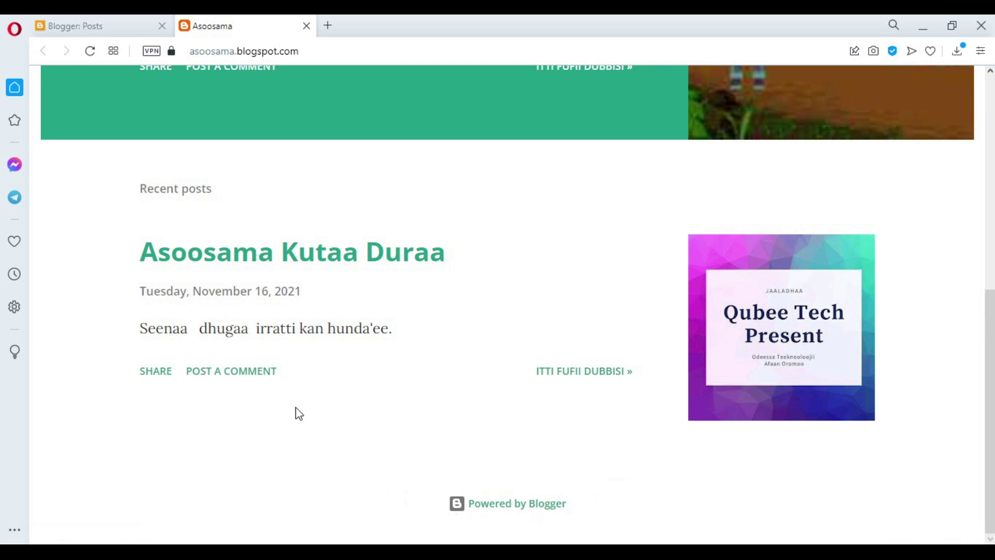
Open the blog's Layout page in the dashboard and look over its gadget sections
{"action": "left_click", "coordinate": [138, 22]}
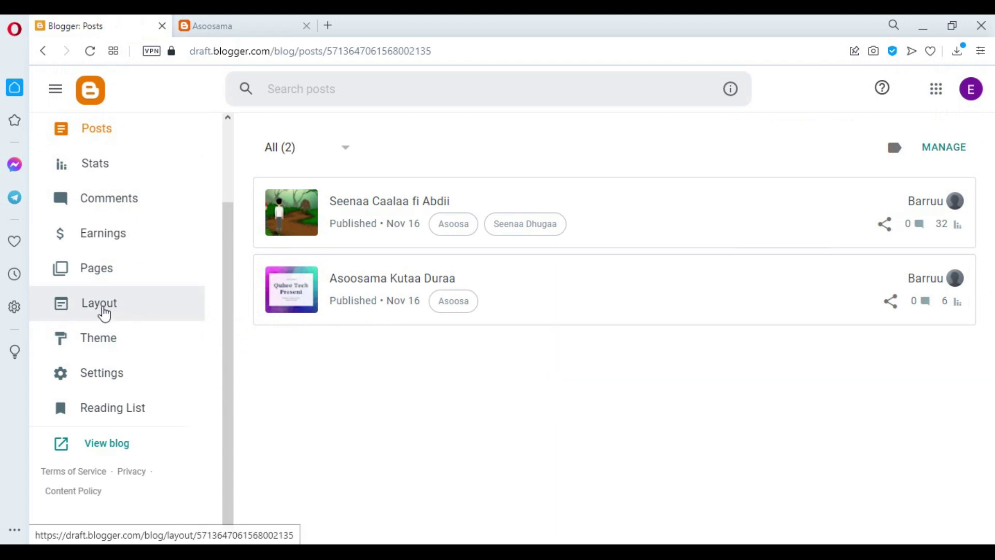
{"action": "left_click", "coordinate": [100, 310]}
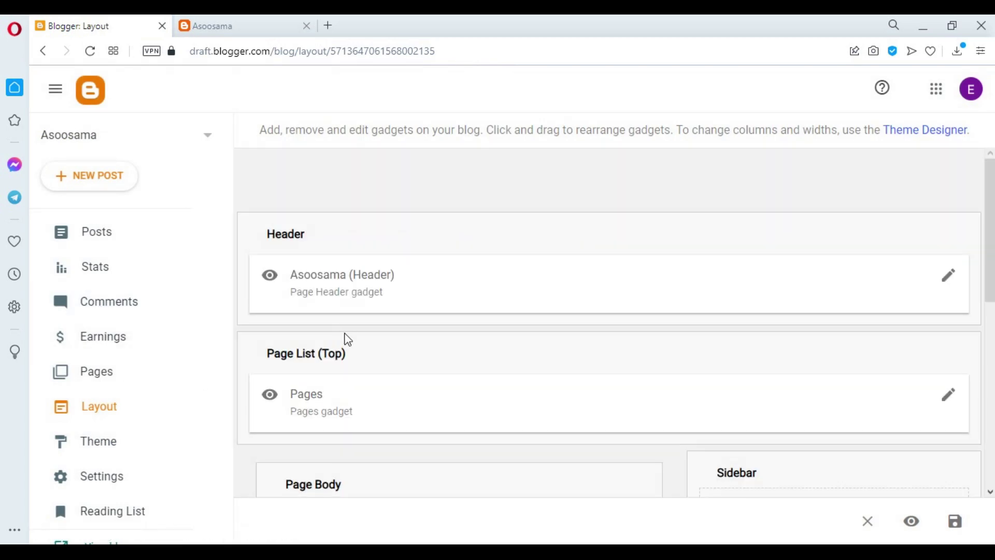
{"action": "scroll", "coordinate": [348, 340], "scroll_direction": "down", "scroll_amount": 8}
{"action": "scroll", "coordinate": [349, 340], "scroll_direction": "up", "scroll_amount": 4}
{"action": "scroll", "coordinate": [348, 340], "scroll_direction": "down", "scroll_amount": 4}
{"action": "scroll", "coordinate": [848, 308], "scroll_direction": "up", "scroll_amount": 4}
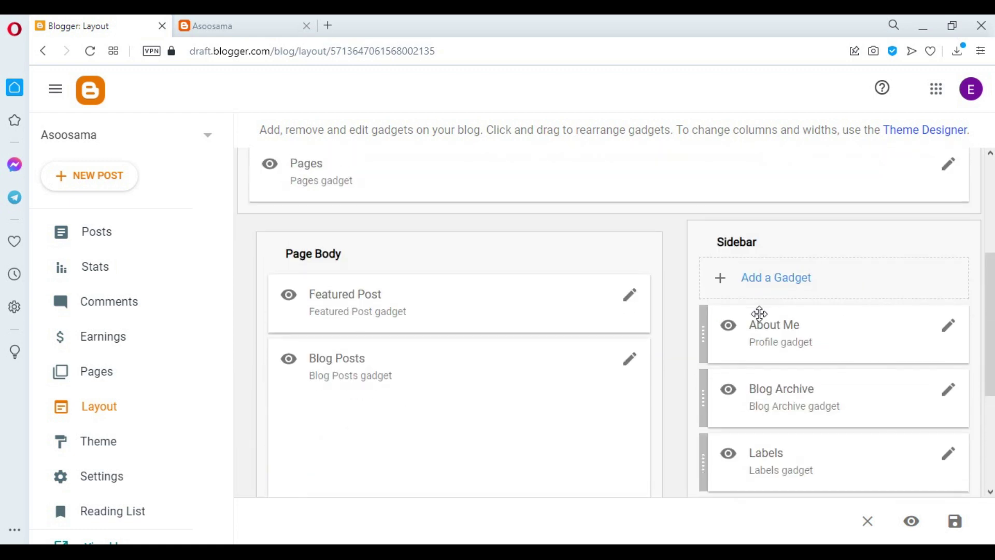
Browse the gadgets available for the sidebar and close the list without adding one
{"action": "left_click", "coordinate": [790, 288]}
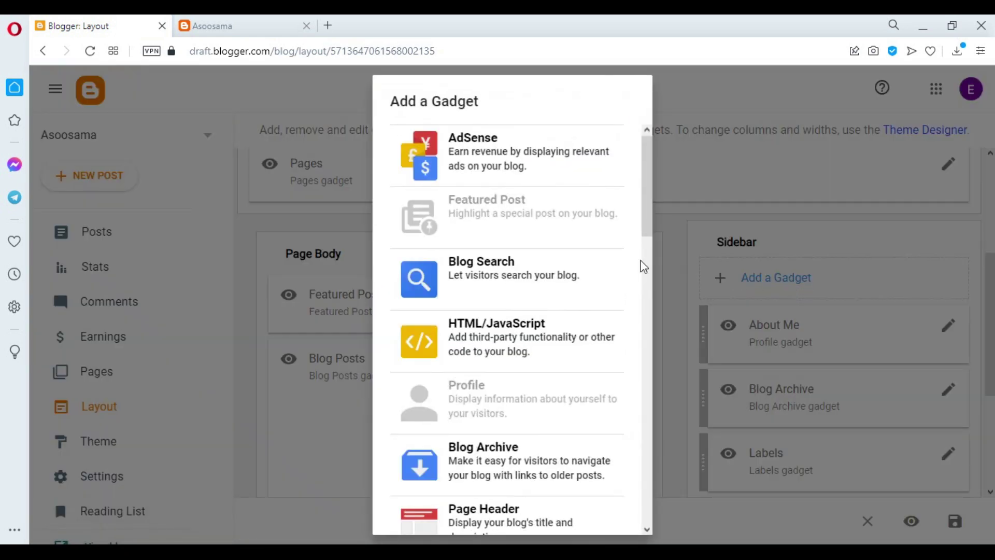
{"action": "scroll", "coordinate": [626, 277], "scroll_direction": "down", "scroll_amount": 15}
{"action": "left_click", "coordinate": [933, 260]}
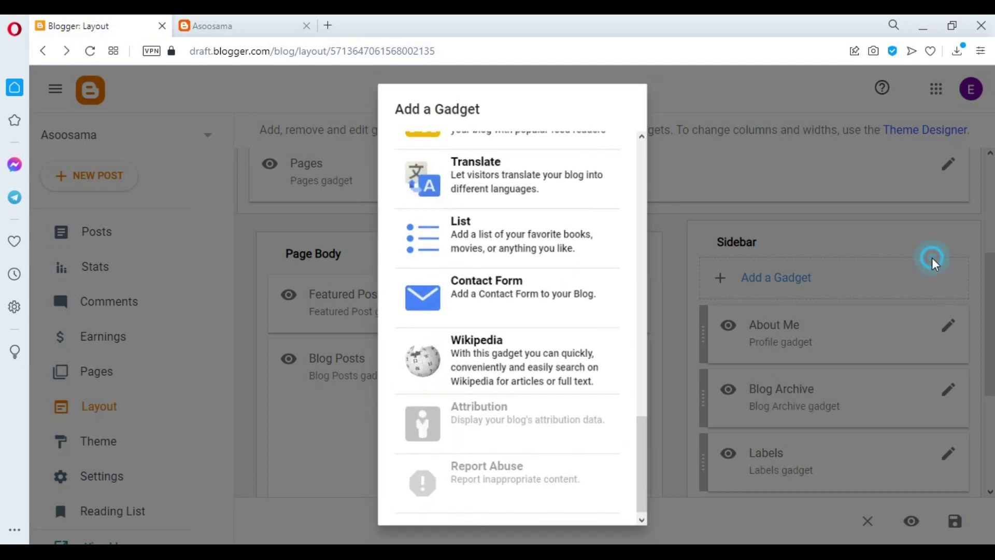
Review the layout sections down to the Footer's Attribution gadget and compare it with the live blog's footer
{"action": "scroll", "coordinate": [554, 368], "scroll_direction": "down", "scroll_amount": 4}
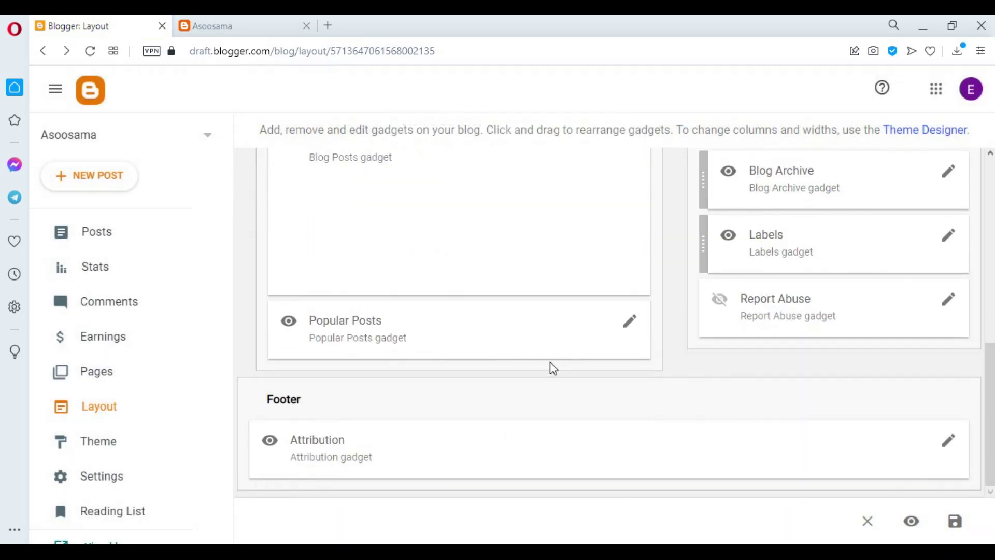
{"action": "scroll", "coordinate": [553, 368], "scroll_direction": "up", "scroll_amount": 5}
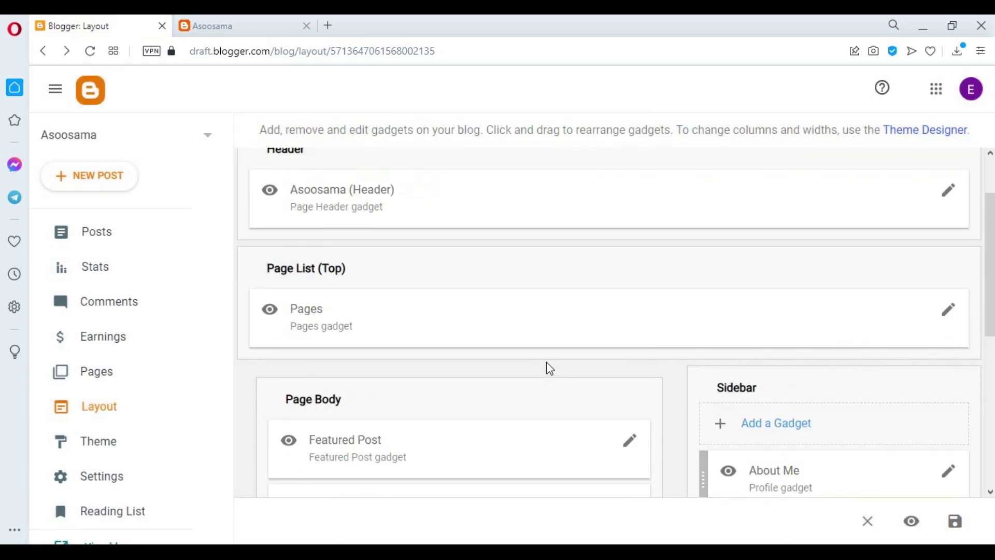
{"action": "scroll", "coordinate": [550, 365], "scroll_direction": "down", "scroll_amount": 5}
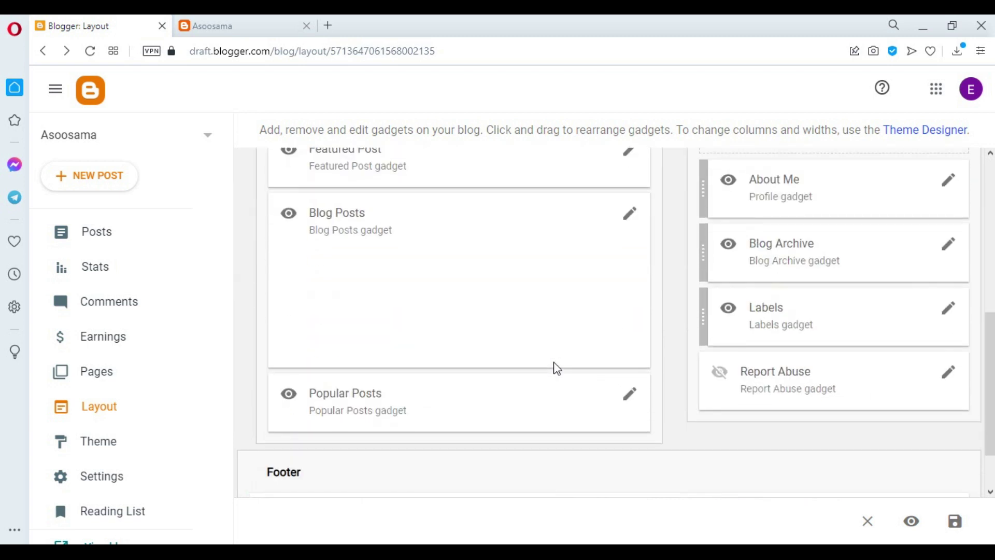
{"action": "scroll", "coordinate": [362, 349], "scroll_direction": "down", "scroll_amount": 2}
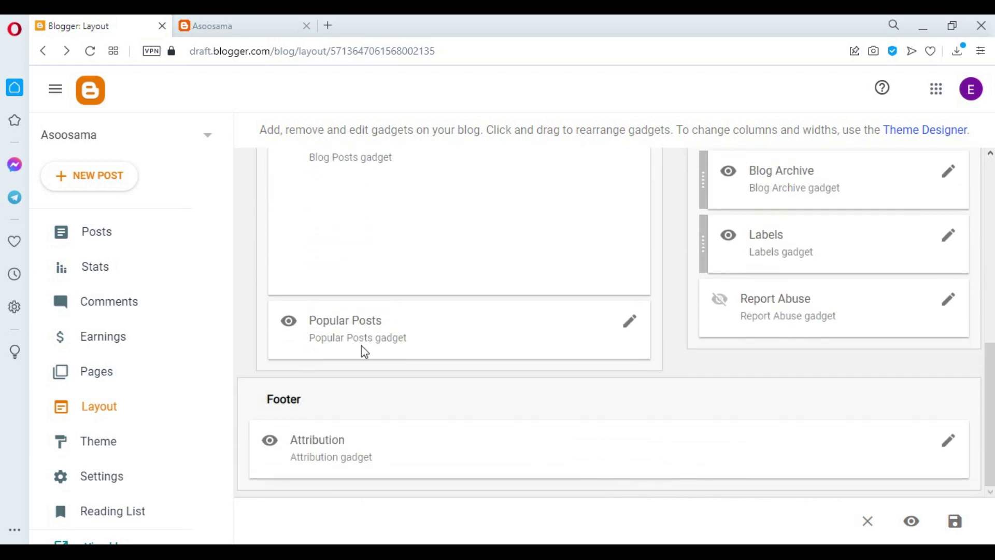
{"action": "scroll", "coordinate": [364, 349], "scroll_direction": "up", "scroll_amount": 5}
{"action": "scroll", "coordinate": [365, 337], "scroll_direction": "up", "scroll_amount": 3}
{"action": "scroll", "coordinate": [367, 327], "scroll_direction": "down", "scroll_amount": 8}
{"action": "left_click", "coordinate": [305, 403]}
{"action": "left_click", "coordinate": [246, 23]}
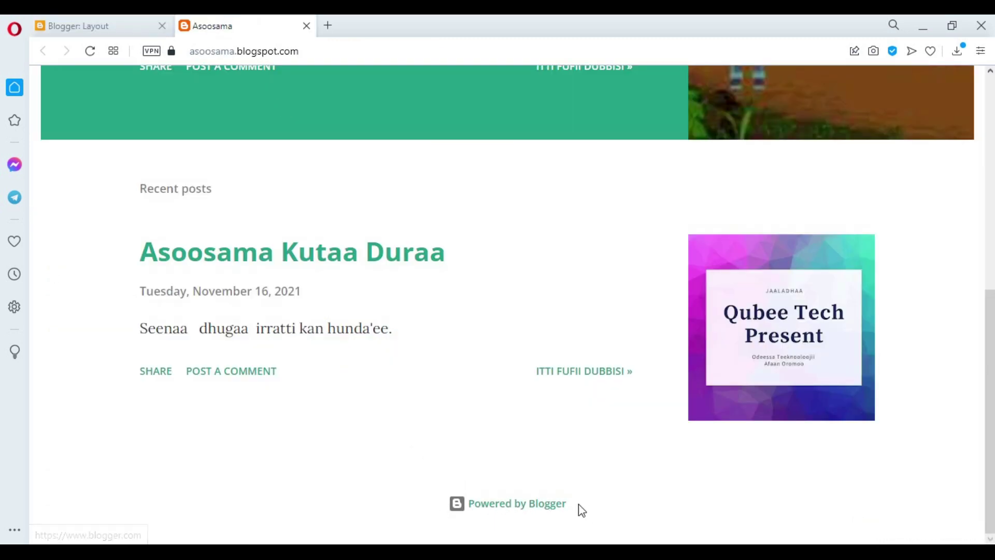
Set the copyright text of the Footer's Attribution gadget to "Copyright 2021" and save it
{"action": "left_click", "coordinate": [129, 21]}
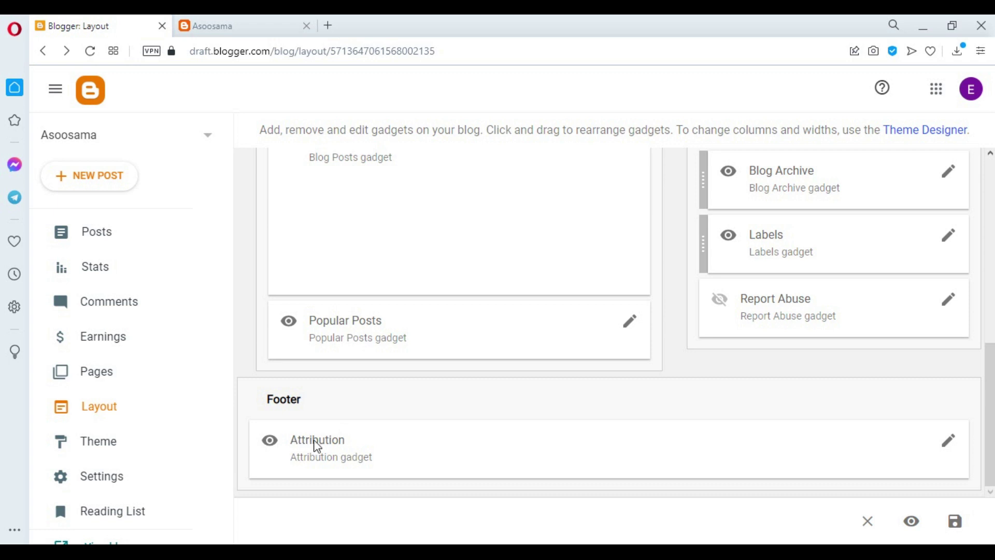
{"action": "left_click", "coordinate": [954, 445]}
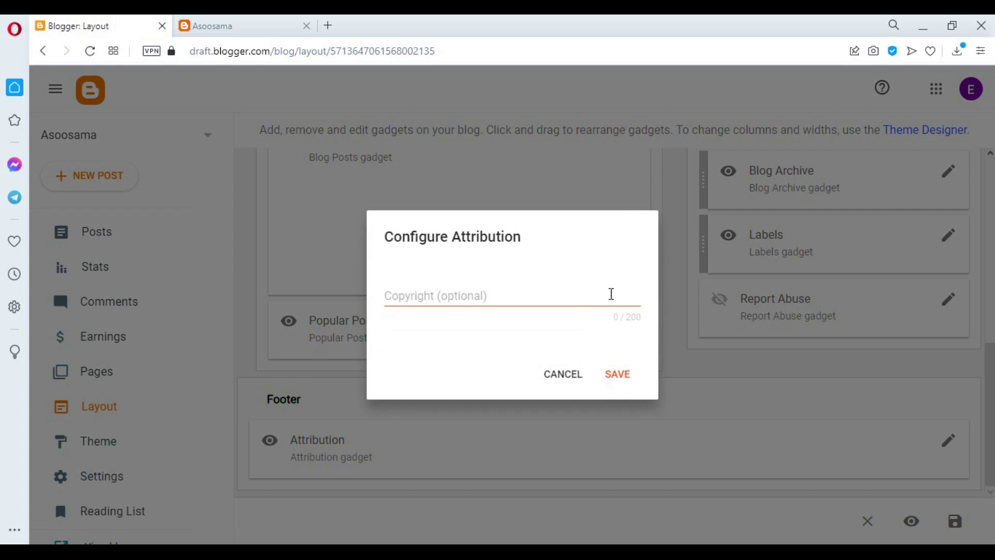
{"action": "left_click", "coordinate": [407, 296]}
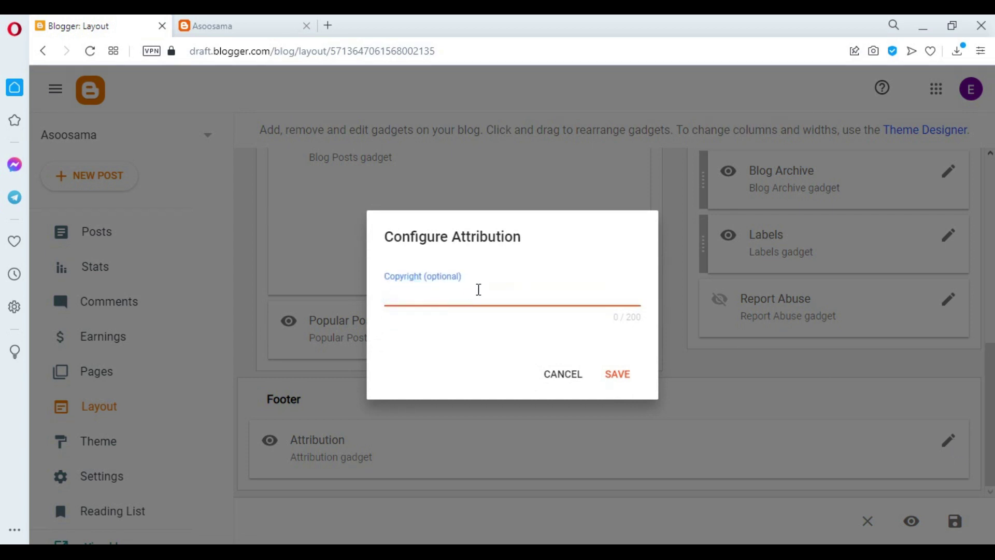
{"action": "left_click", "coordinate": [477, 357]}
{"action": "left_click", "coordinate": [471, 298]}
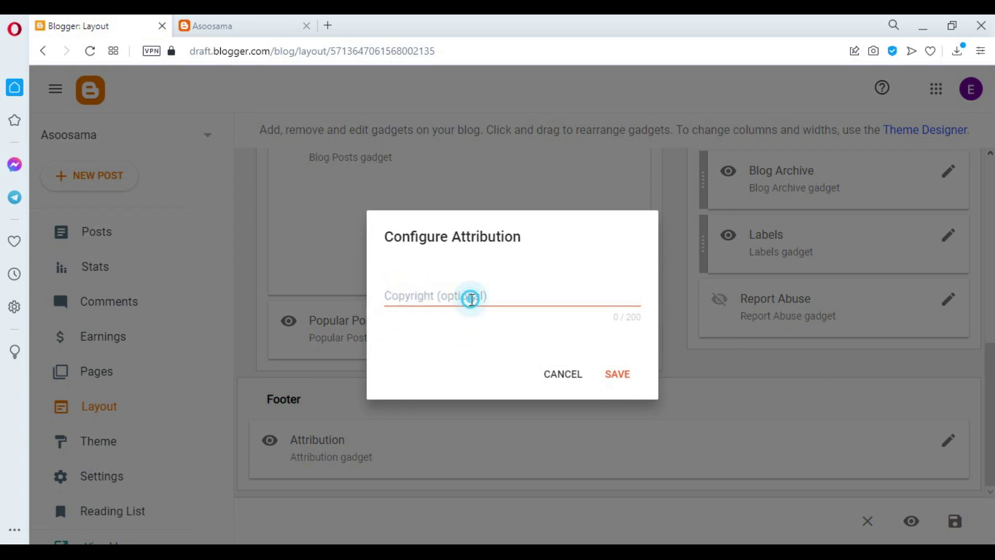
{"action": "left_click", "coordinate": [444, 359]}
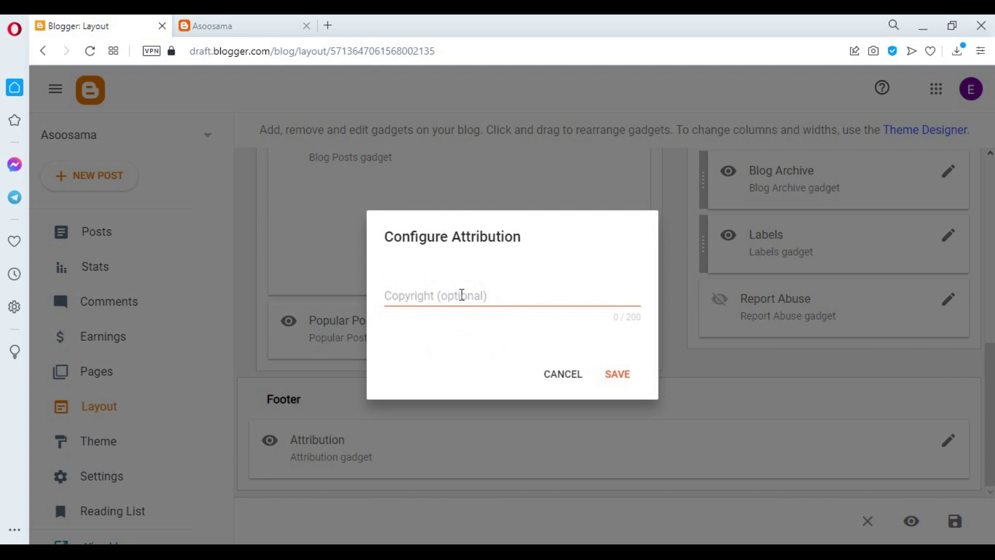
{"action": "left_click", "coordinate": [462, 295]}
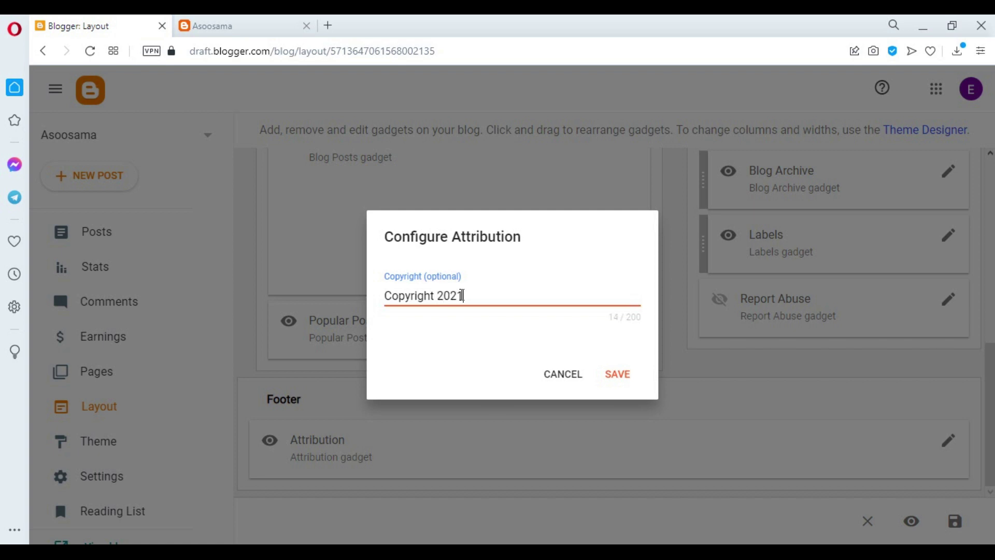
{"action": "left_click", "coordinate": [621, 372]}
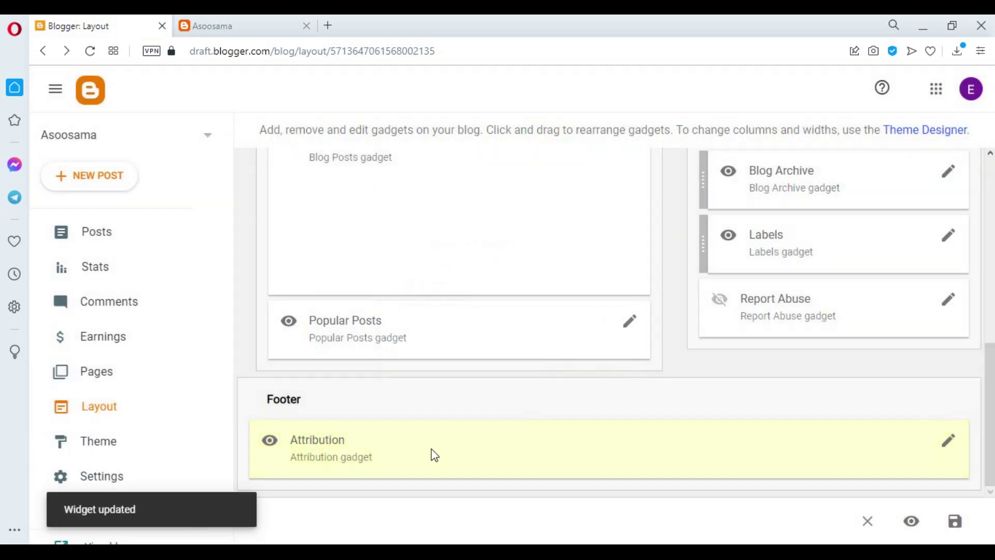
Reload the live blog and check the copyright line in its footer
{"action": "left_click", "coordinate": [280, 24]}
{"action": "right_click", "coordinate": [412, 160]}
{"action": "left_click", "coordinate": [479, 205]}
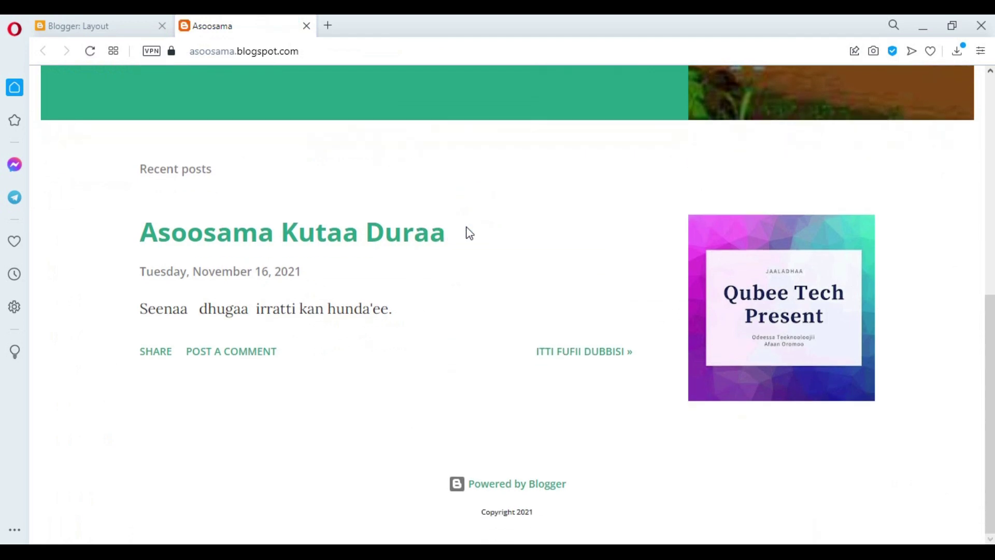
{"action": "left_click_drag", "start_coordinate": [474, 515], "coordinate": [535, 513]}
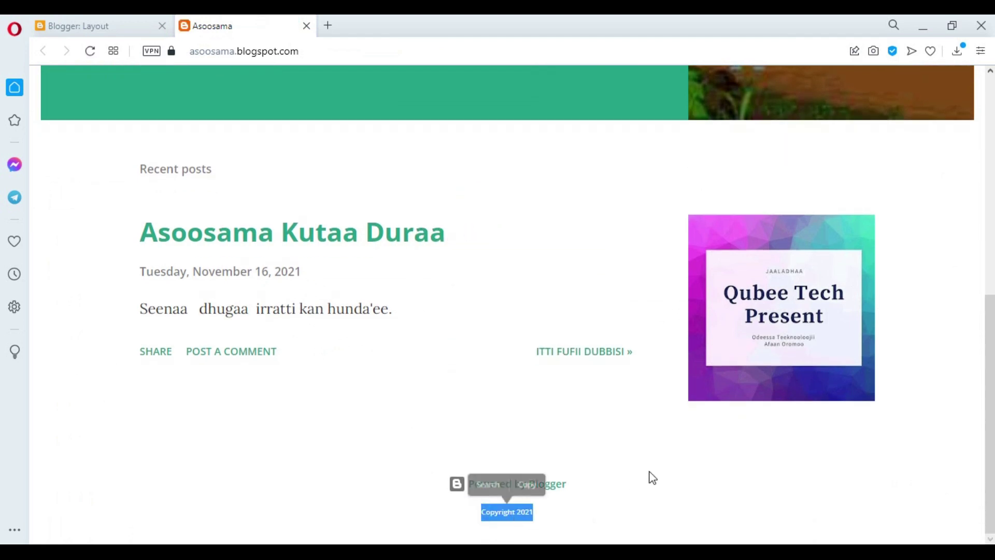
{"action": "left_click", "coordinate": [650, 472]}
Enlarge the blog page to 125% to inspect the footer's copyright line, and restore it to 100%
{"action": "key", "text": "ctrl+plus"}
{"action": "key", "text": "ctrl+minus"}
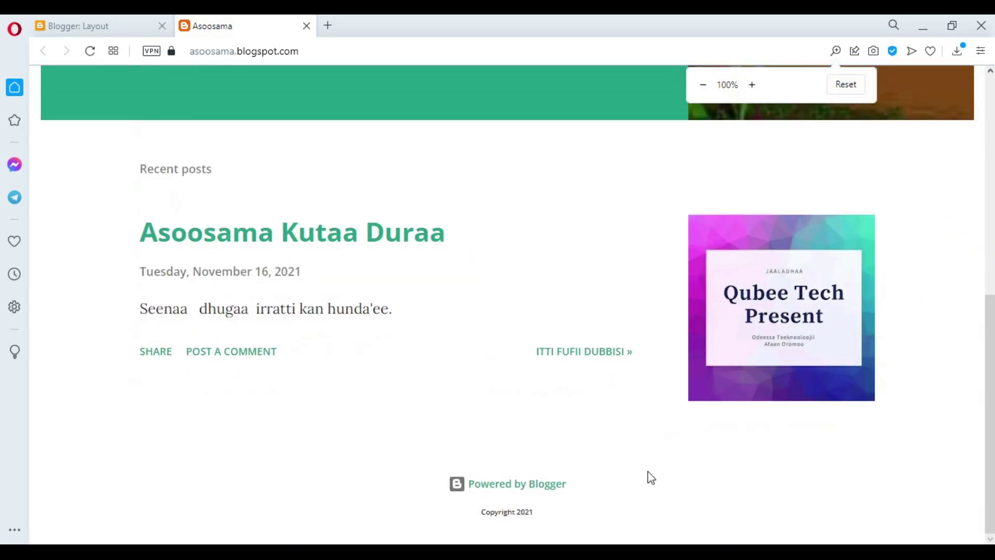
{"action": "key", "text": "ctrl+plus"}
{"action": "key", "text": "ctrl+plus"}
{"action": "scroll", "coordinate": [613, 514], "scroll_direction": "down", "scroll_amount": 5}
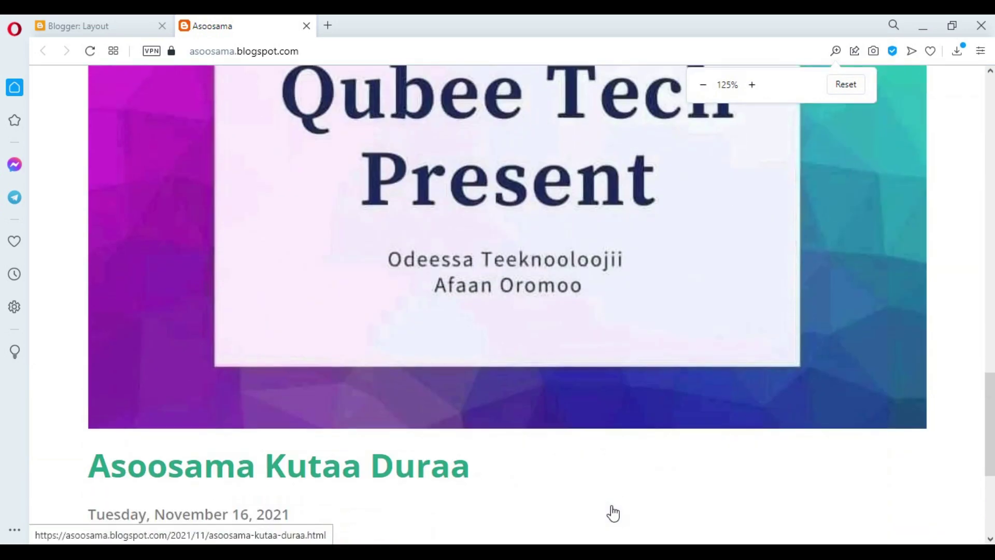
{"action": "left_click_drag", "start_coordinate": [455, 509], "coordinate": [571, 505]}
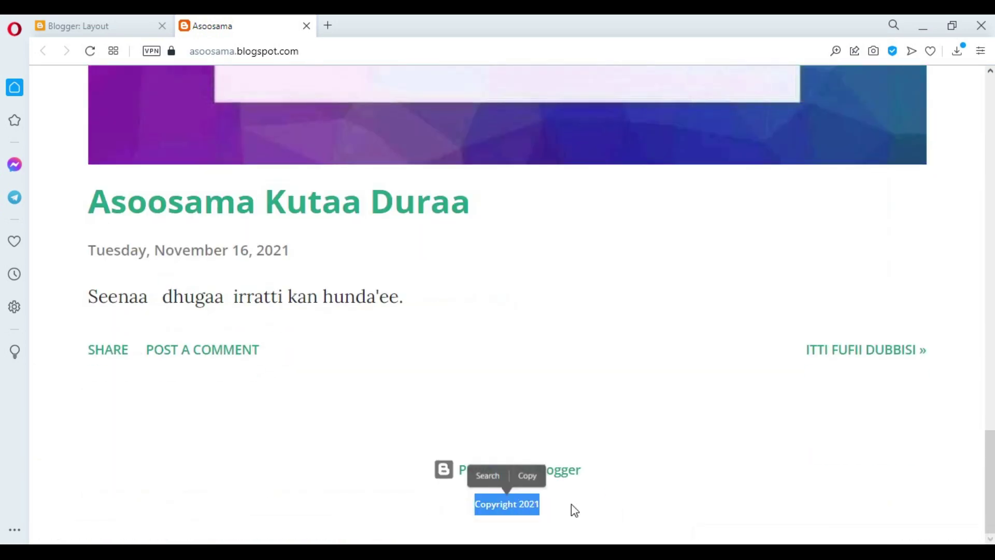
{"action": "left_click", "coordinate": [682, 422]}
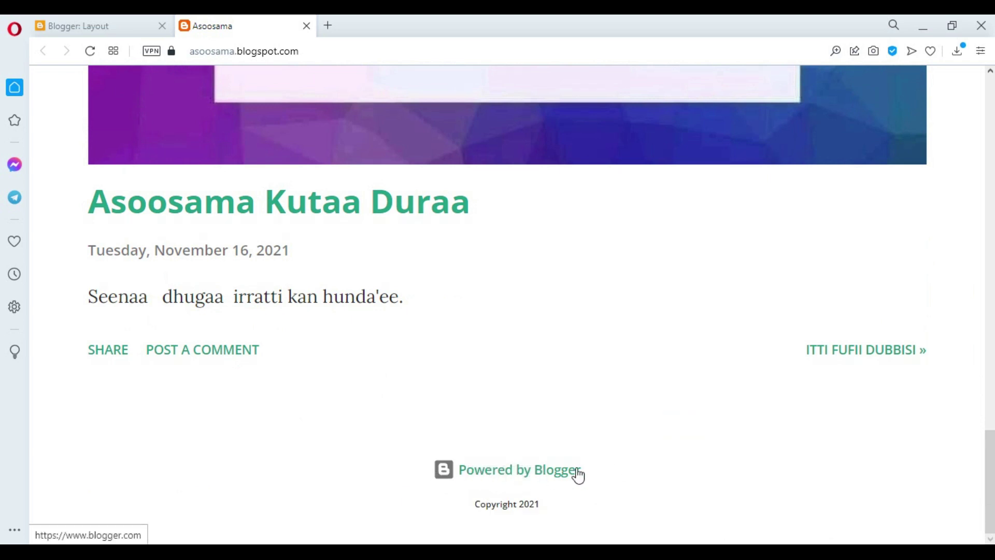
{"action": "key", "text": "ctrl+minus"}
{"action": "key", "text": "ctrl+minus"}
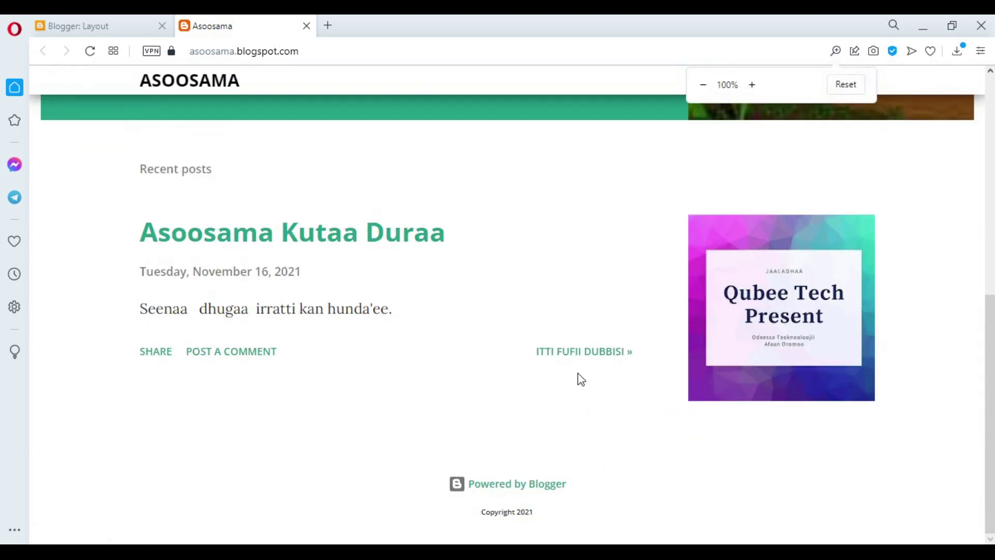
Clear the copyright text of the Footer's Attribution gadget in the blog layout and save the gadget
{"action": "left_click", "coordinate": [120, 22]}
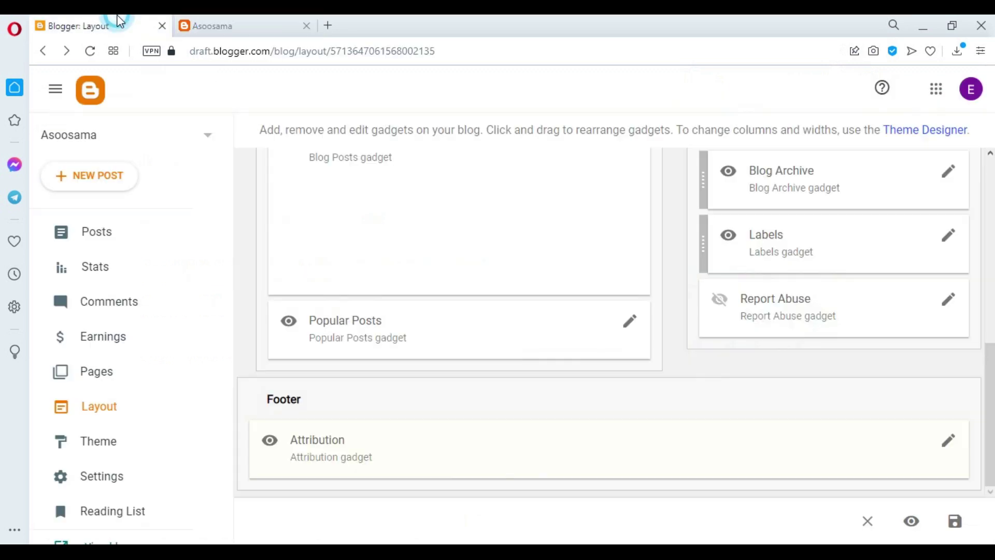
{"action": "left_click", "coordinate": [948, 445]}
{"action": "left_click", "coordinate": [466, 284]}
{"action": "double_click", "coordinate": [469, 291]}
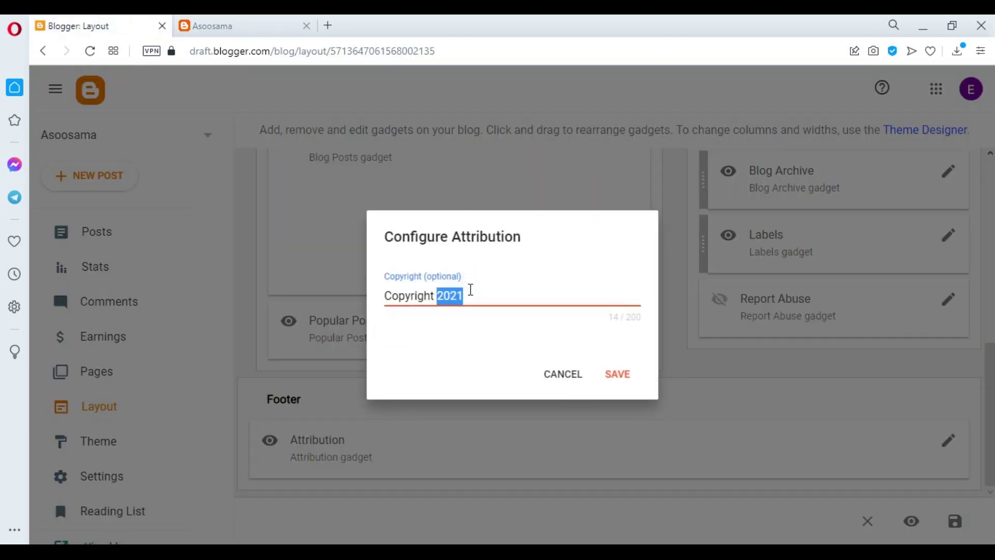
{"action": "triple_click", "coordinate": [471, 290]}
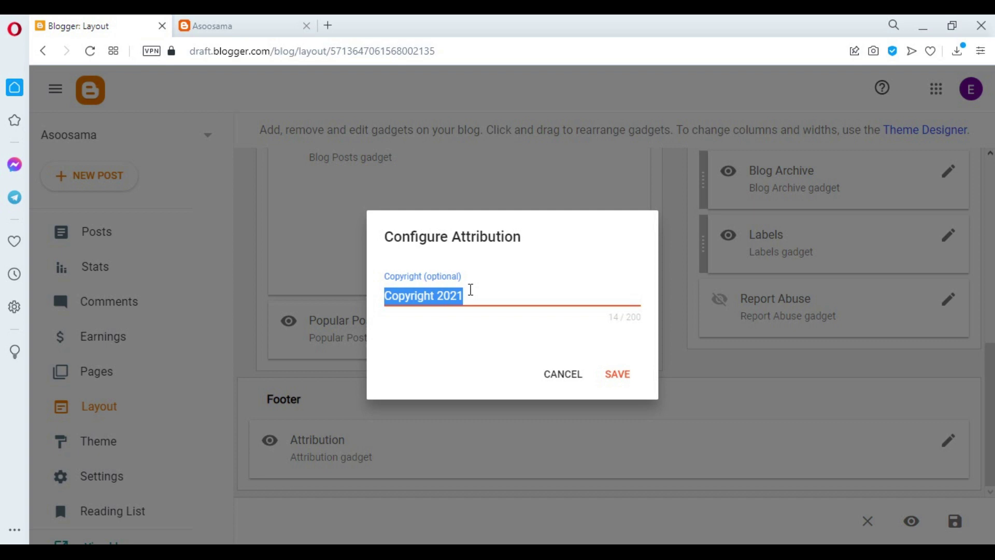
{"action": "key", "text": "BackSpace"}
{"action": "left_click", "coordinate": [631, 382]}
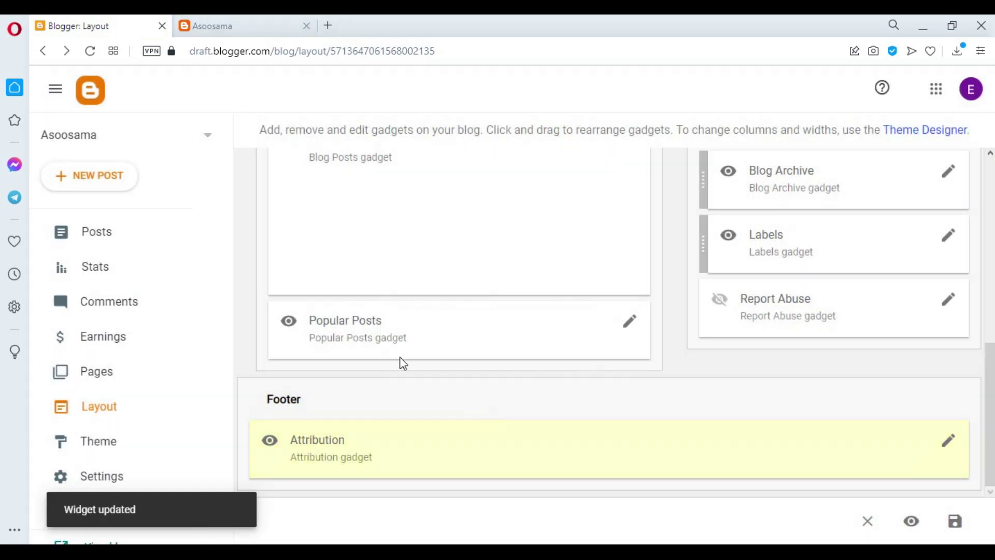
Reload the live blog and check its footer with the copyright text removed
{"action": "left_click", "coordinate": [285, 24]}
{"action": "right_click", "coordinate": [337, 180]}
{"action": "left_click", "coordinate": [384, 228]}
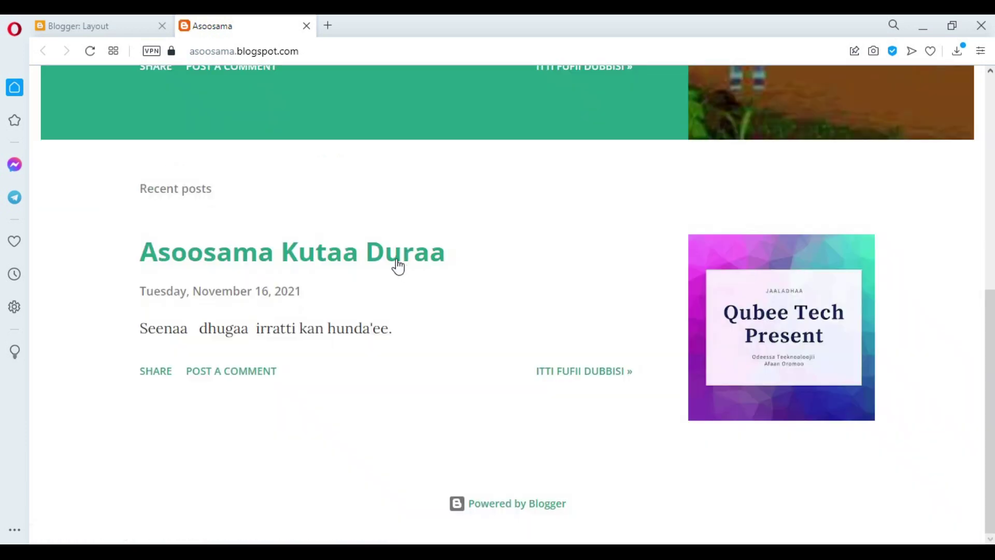
Open the blog's Theme page in a separate browser tab and close the live blog tab
{"action": "left_click", "coordinate": [106, 16]}
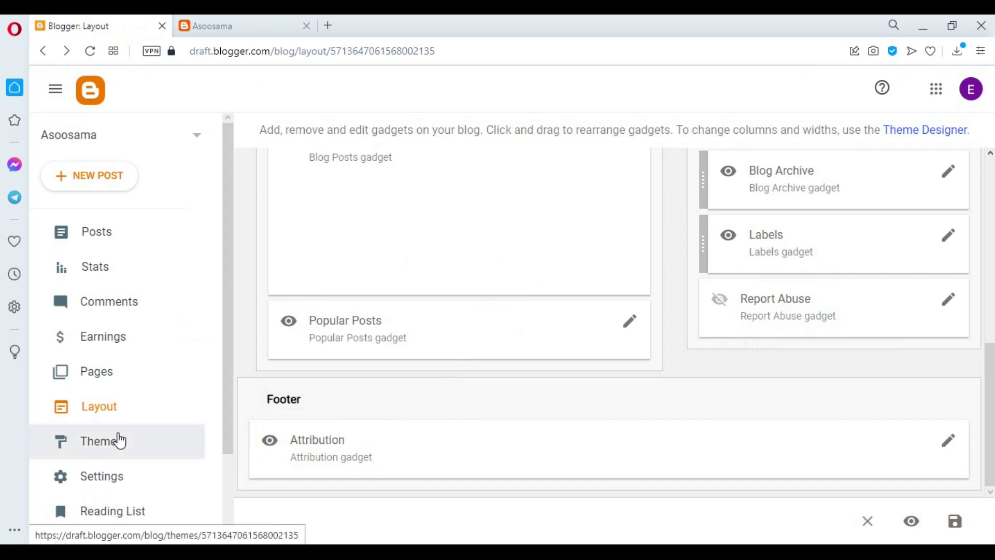
{"action": "scroll", "coordinate": [123, 402], "scroll_direction": "down", "scroll_amount": 2}
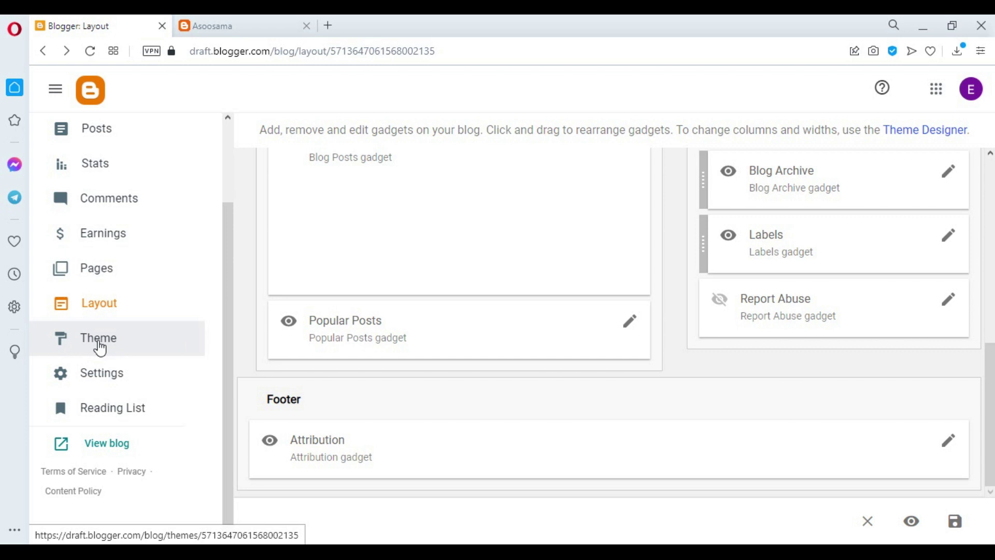
{"action": "right_click", "coordinate": [102, 136]}
{"action": "left_click", "coordinate": [141, 148]}
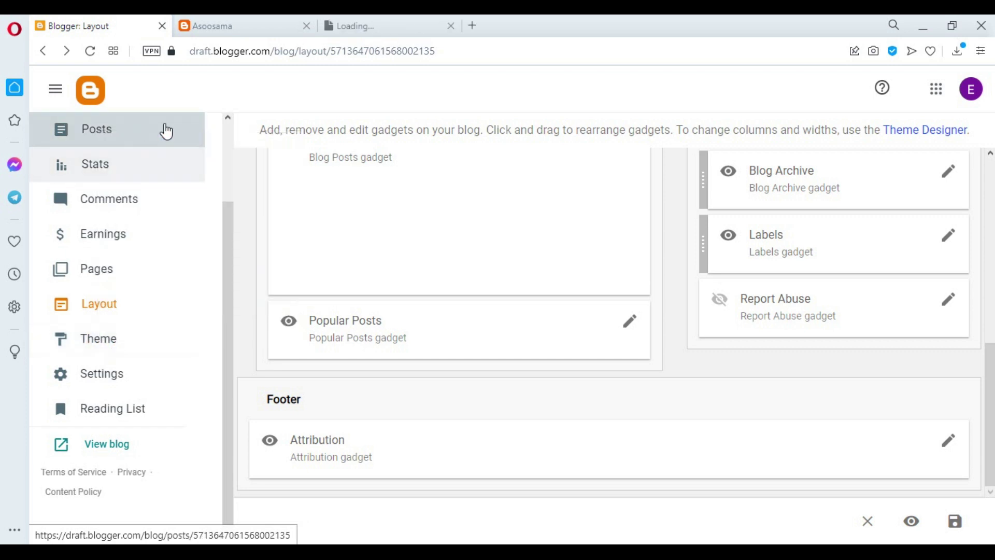
{"action": "left_click", "coordinate": [307, 26]}
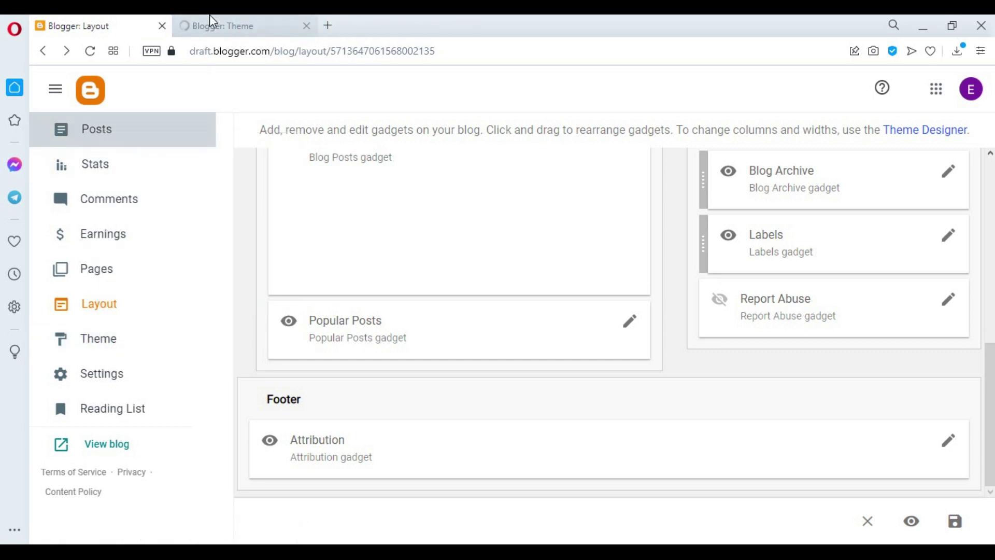
{"action": "left_click", "coordinate": [214, 25]}
Browse the theme gallery, view the Notable Light theme's details, and return to the My Theme section
{"action": "scroll", "coordinate": [378, 238], "scroll_direction": "down", "scroll_amount": 9}
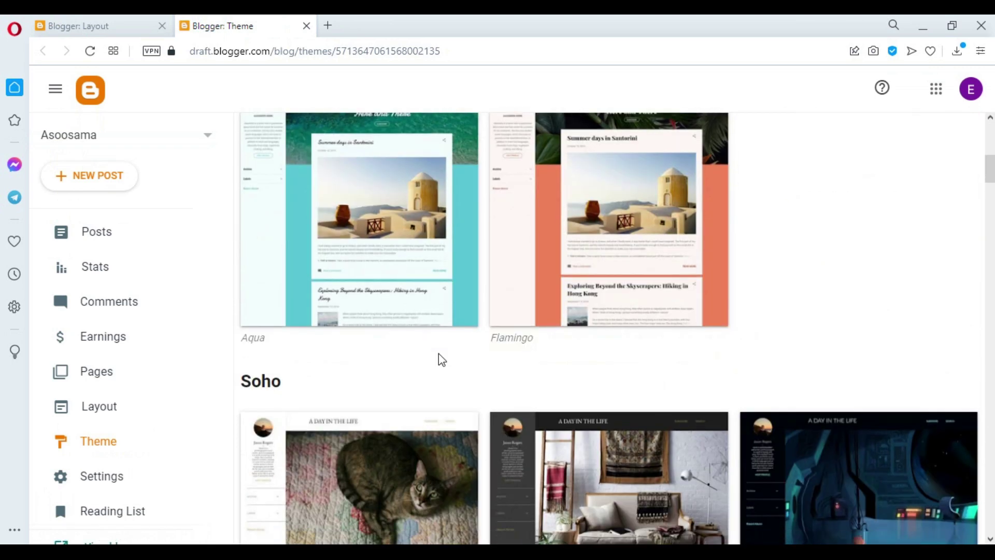
{"action": "scroll", "coordinate": [378, 410], "scroll_direction": "down", "scroll_amount": 20}
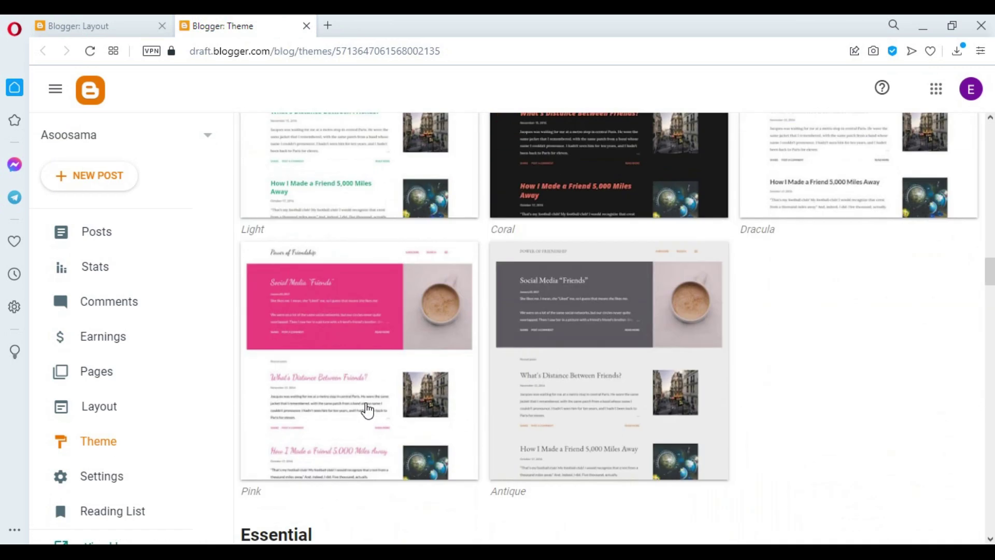
{"action": "scroll", "coordinate": [363, 380], "scroll_direction": "up", "scroll_amount": 4}
{"action": "left_click", "coordinate": [336, 317]}
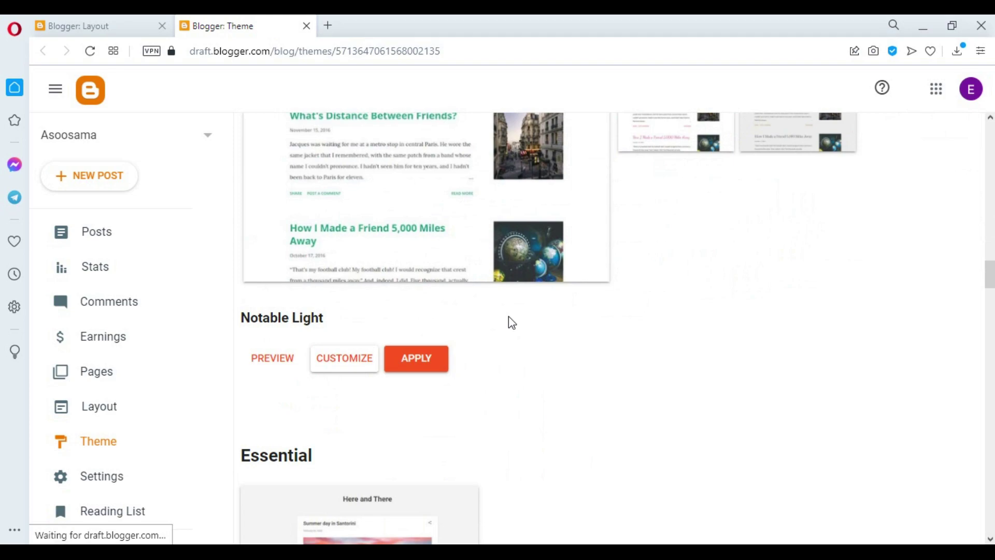
{"action": "scroll", "coordinate": [452, 335], "scroll_direction": "up", "scroll_amount": 12}
{"action": "scroll", "coordinate": [452, 335], "scroll_direction": "down", "scroll_amount": 14}
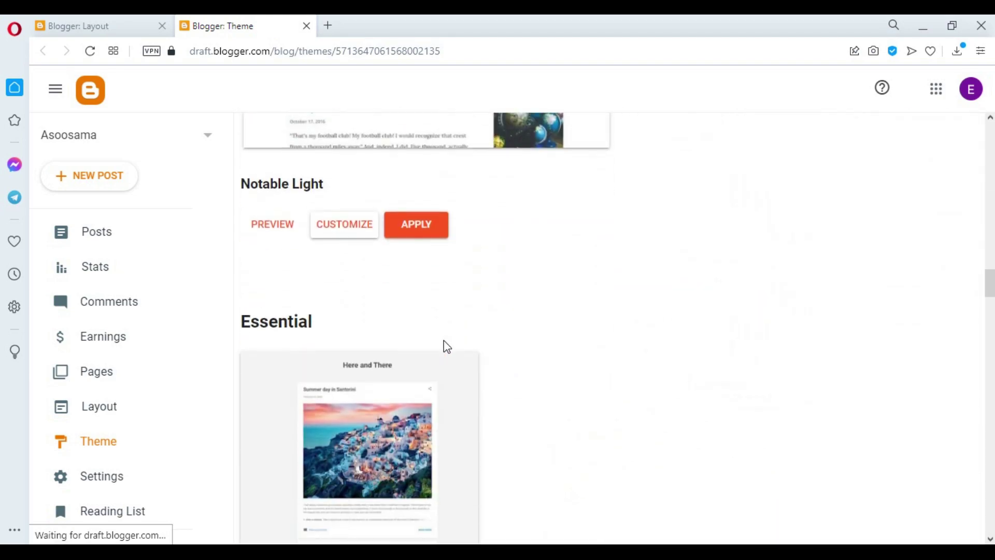
{"action": "scroll", "coordinate": [478, 242], "scroll_direction": "up", "scroll_amount": 20}
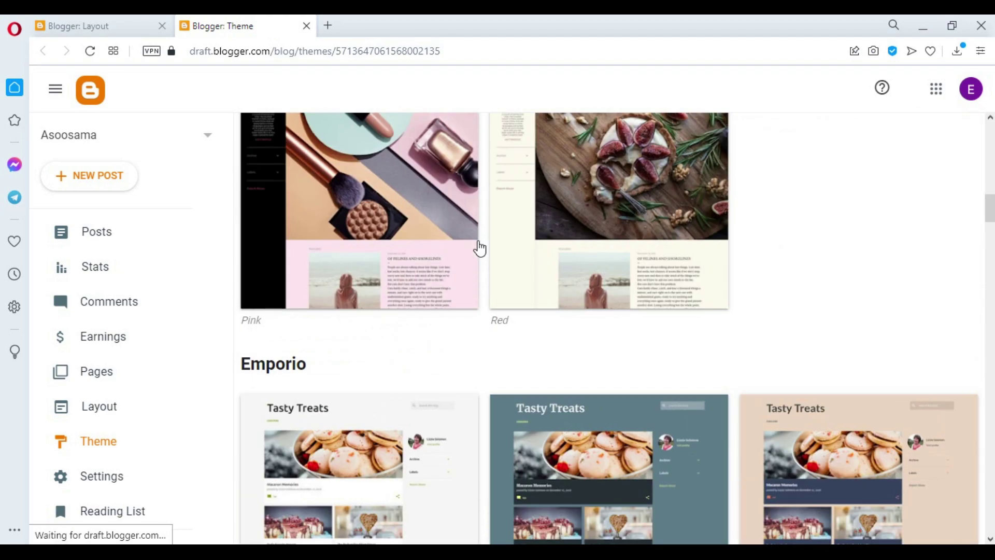
{"action": "scroll", "coordinate": [457, 252], "scroll_direction": "up", "scroll_amount": 5}
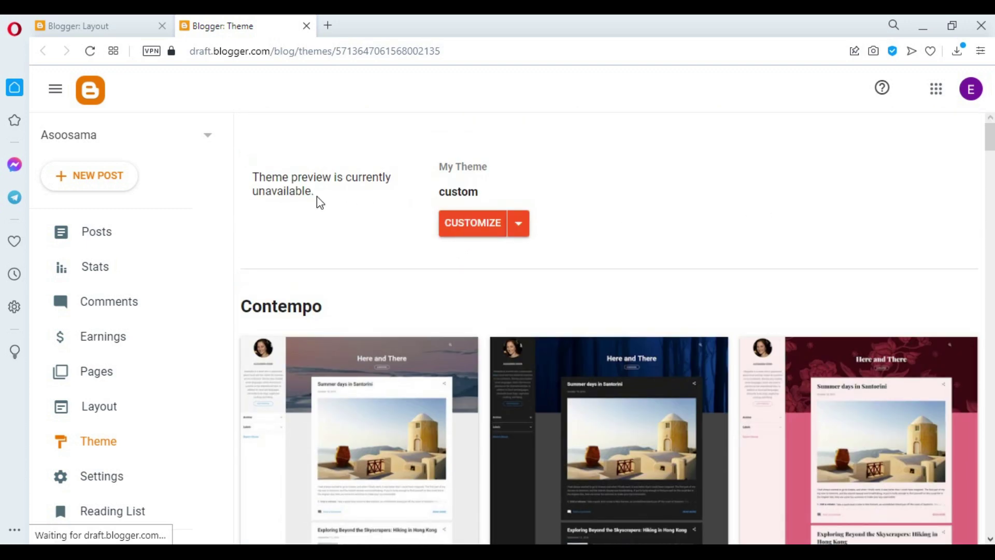
{"action": "left_click_drag", "start_coordinate": [240, 175], "coordinate": [382, 195]}
{"action": "left_click", "coordinate": [384, 196]}
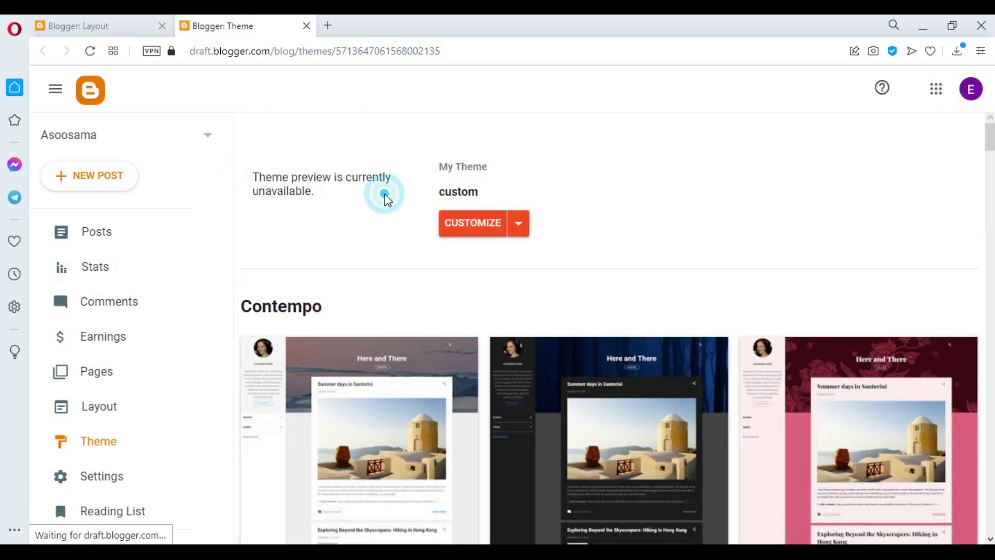
Open the HTML code of the current custom theme for editing
{"action": "left_click", "coordinate": [519, 228]}
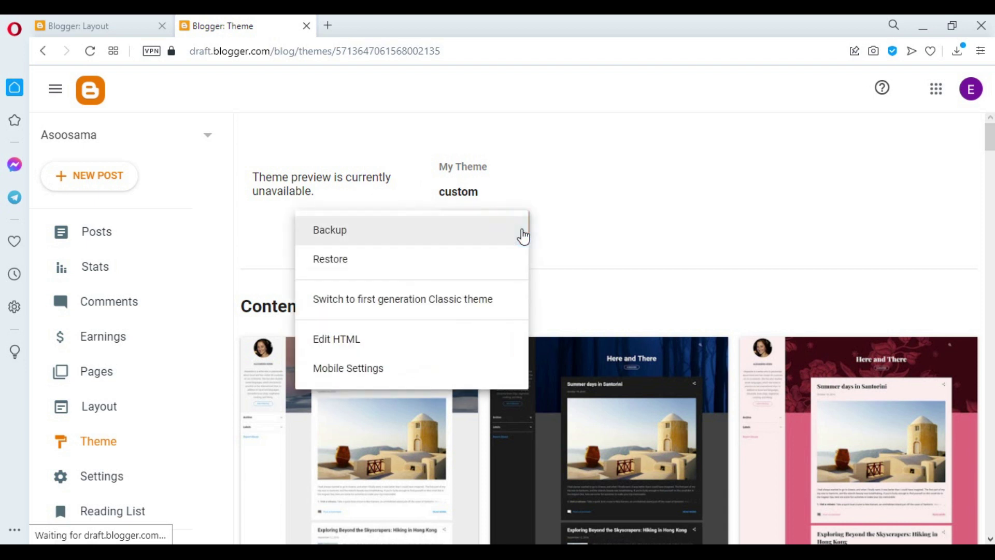
{"action": "left_click", "coordinate": [624, 212]}
{"action": "left_click", "coordinate": [521, 226]}
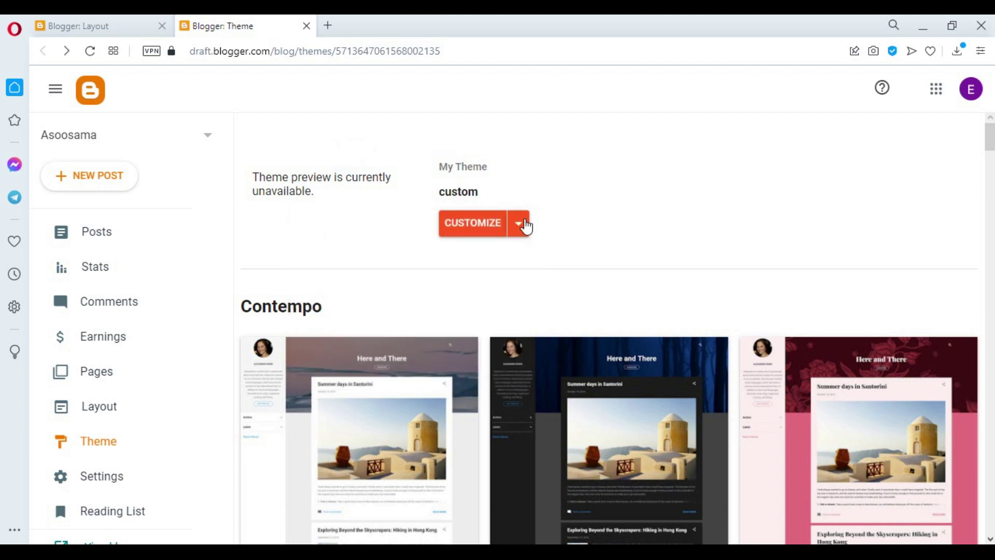
{"action": "left_click", "coordinate": [525, 226]}
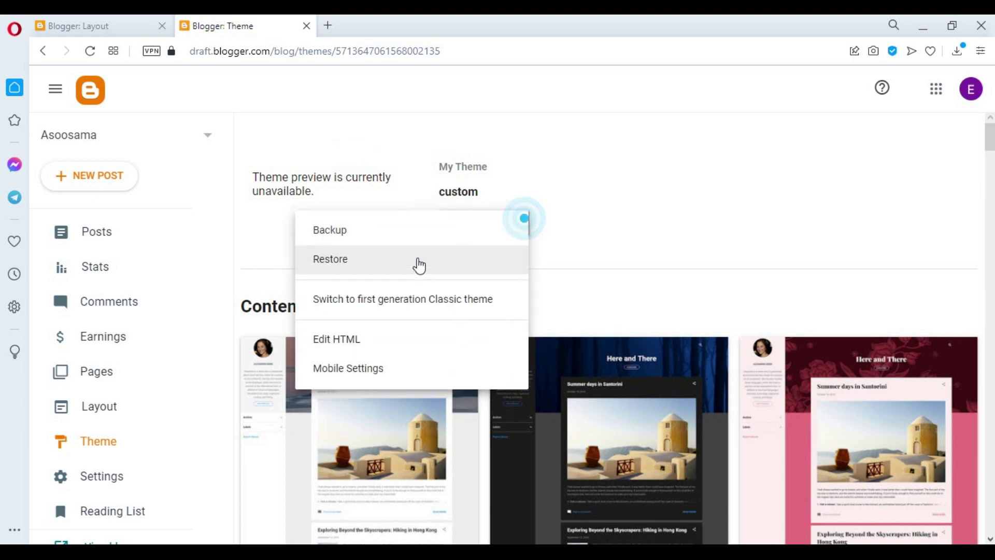
{"action": "left_click", "coordinate": [350, 342]}
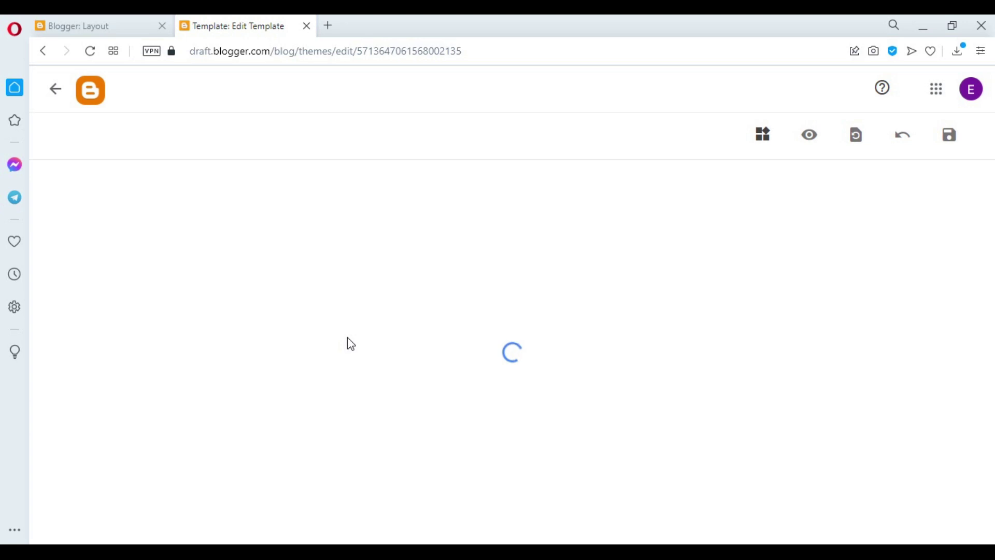
Examine the theme's HTML code, including its font constants and the Header, Search and Feed variable groups
{"action": "scroll", "coordinate": [348, 338], "scroll_direction": "down", "scroll_amount": 15}
{"action": "scroll", "coordinate": [567, 246], "scroll_direction": "down", "scroll_amount": 12}
{"action": "scroll", "coordinate": [551, 248], "scroll_direction": "down", "scroll_amount": 5}
{"action": "left_click_drag", "start_coordinate": [990, 201], "coordinate": [955, 133]}
{"action": "scroll", "coordinate": [518, 293], "scroll_direction": "down", "scroll_amount": 7}
{"action": "scroll", "coordinate": [510, 296], "scroll_direction": "up", "scroll_amount": 7}
{"action": "scroll", "coordinate": [370, 276], "scroll_direction": "down", "scroll_amount": 8}
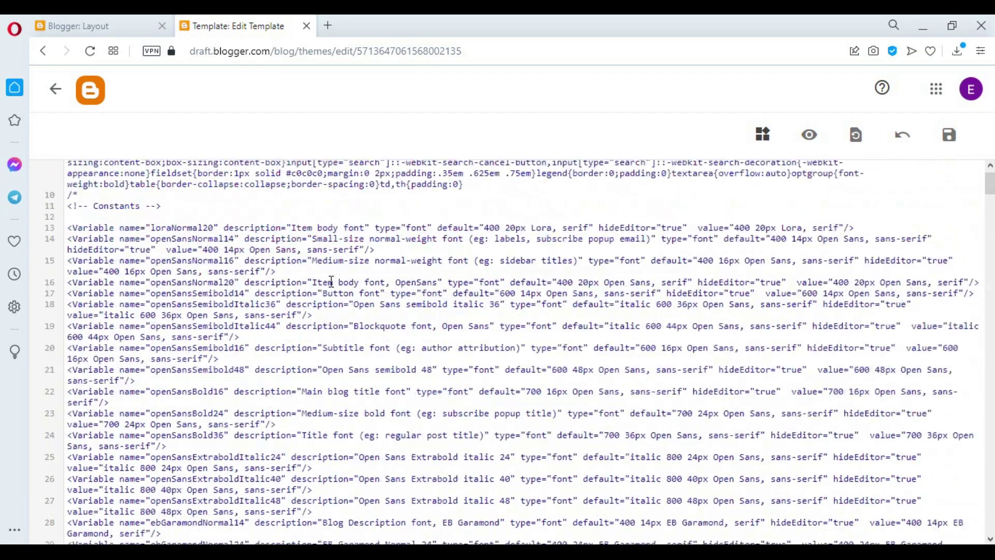
{"action": "scroll", "coordinate": [486, 306], "scroll_direction": "down", "scroll_amount": 7}
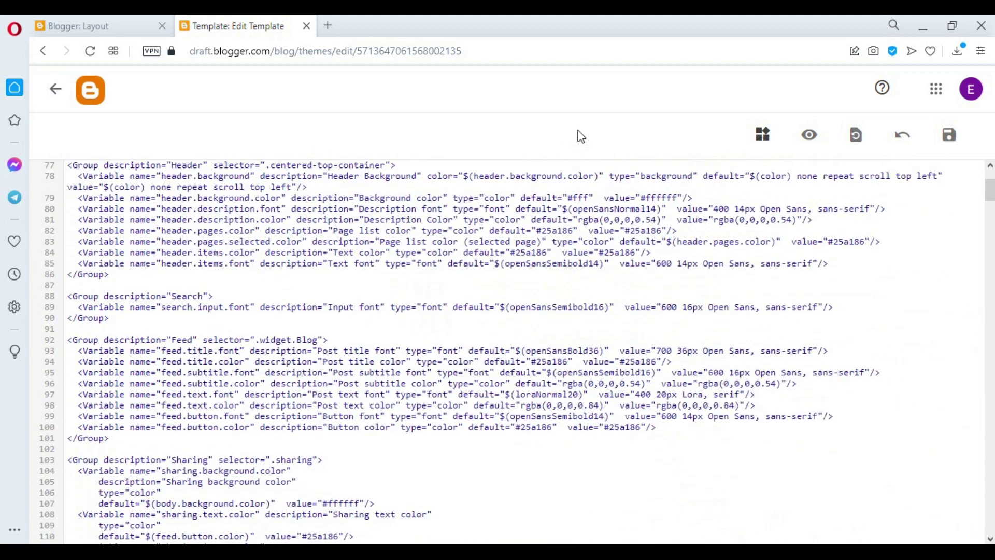
Jump to the Attribution1 widget in the theme code and highlight the lines that open the footer section and this widget
{"action": "left_click", "coordinate": [763, 137]}
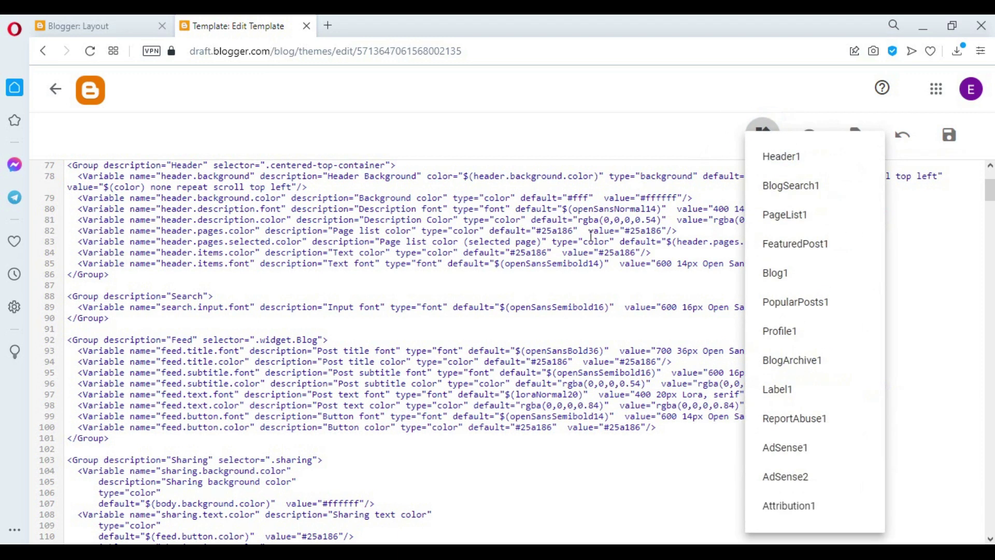
{"action": "left_click", "coordinate": [601, 257]}
{"action": "left_click", "coordinate": [765, 137]}
{"action": "left_click", "coordinate": [697, 178]}
{"action": "left_click", "coordinate": [764, 136]}
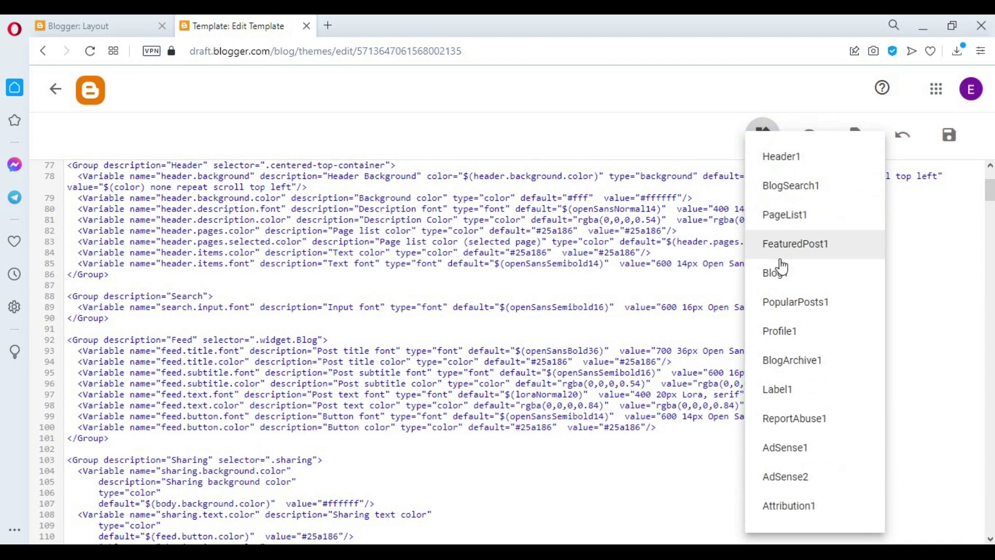
{"action": "left_click", "coordinate": [803, 512]}
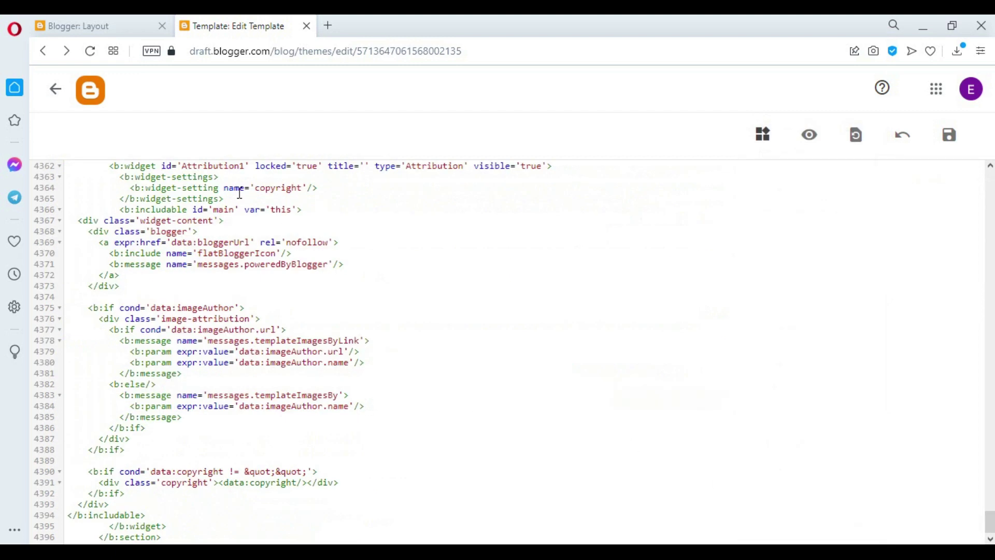
{"action": "scroll", "coordinate": [207, 200], "scroll_direction": "up", "scroll_amount": 2}
{"action": "left_click_drag", "start_coordinate": [162, 229], "coordinate": [563, 239]}
{"action": "left_click", "coordinate": [562, 280]}
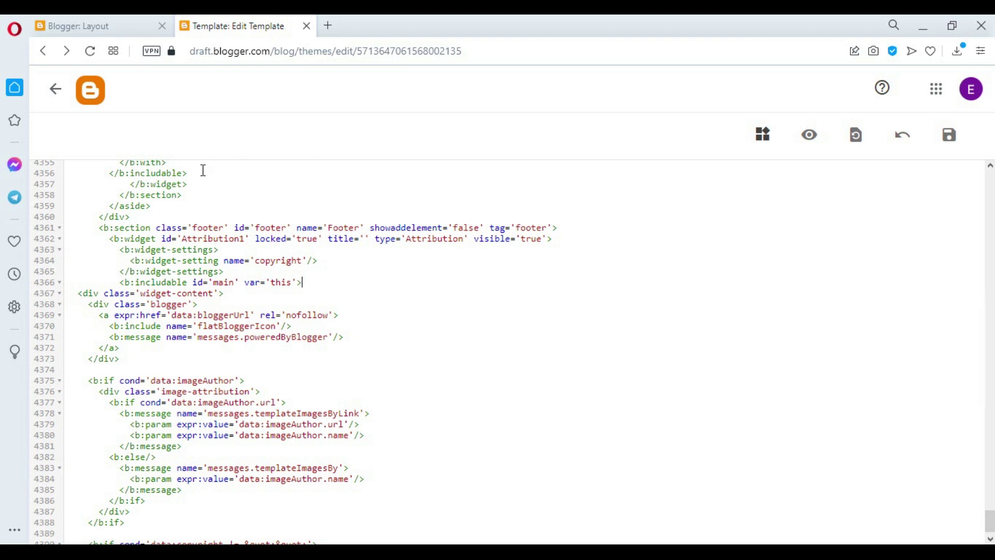
Search the theme code for "footer", step through the matches, and close the search
{"action": "key", "text": "ctrl+f"}
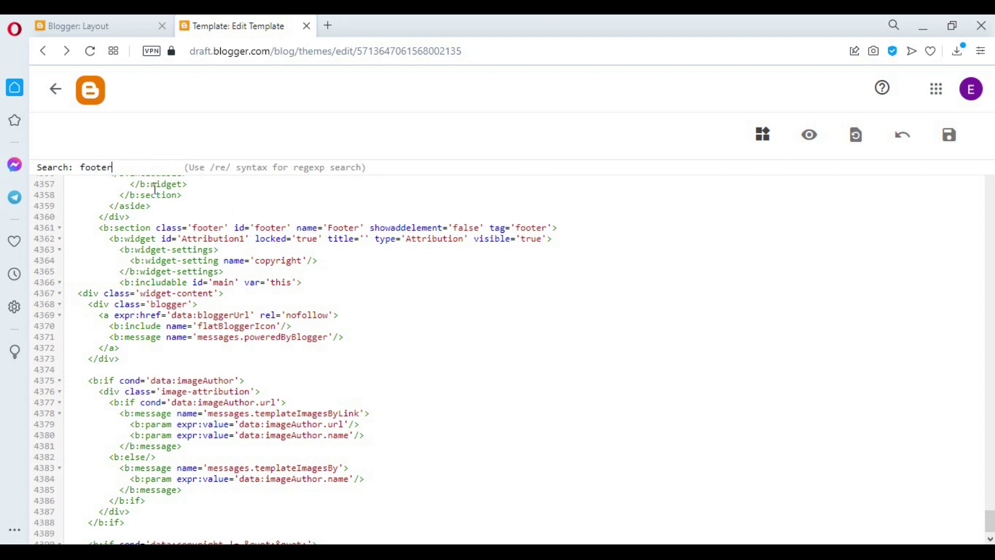
{"action": "key", "text": "Return"}
{"action": "key", "text": "Return"}
{"action": "key", "text": "Return"}
{"action": "key", "text": "Return"}
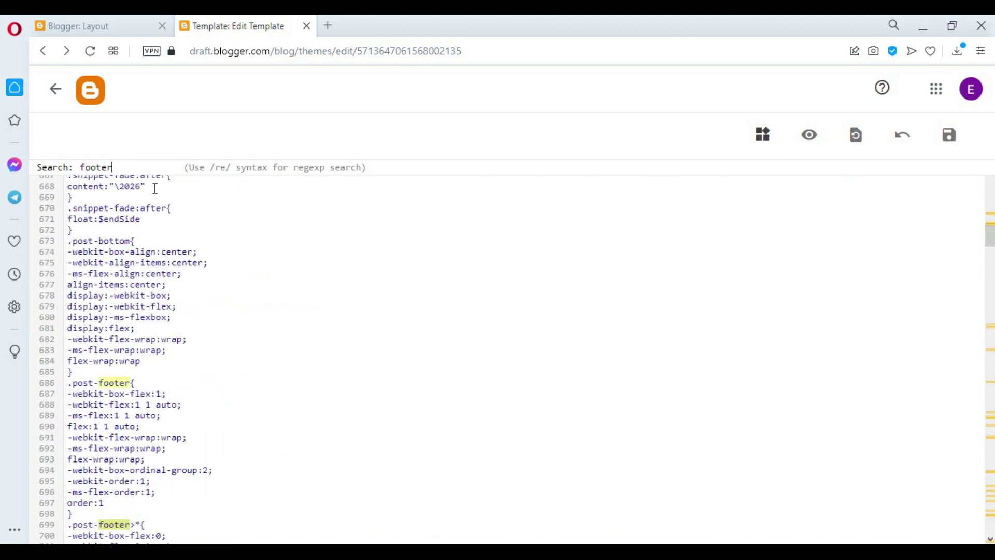
{"action": "key", "text": "Return"}
{"action": "key", "text": "Return"}
{"action": "key", "text": "Return"}
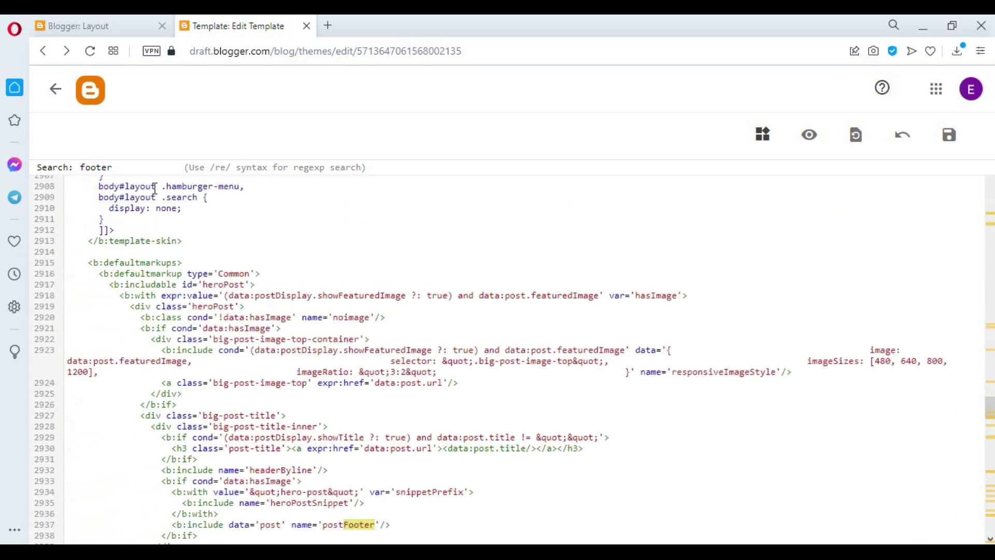
{"action": "key", "text": "Escape"}
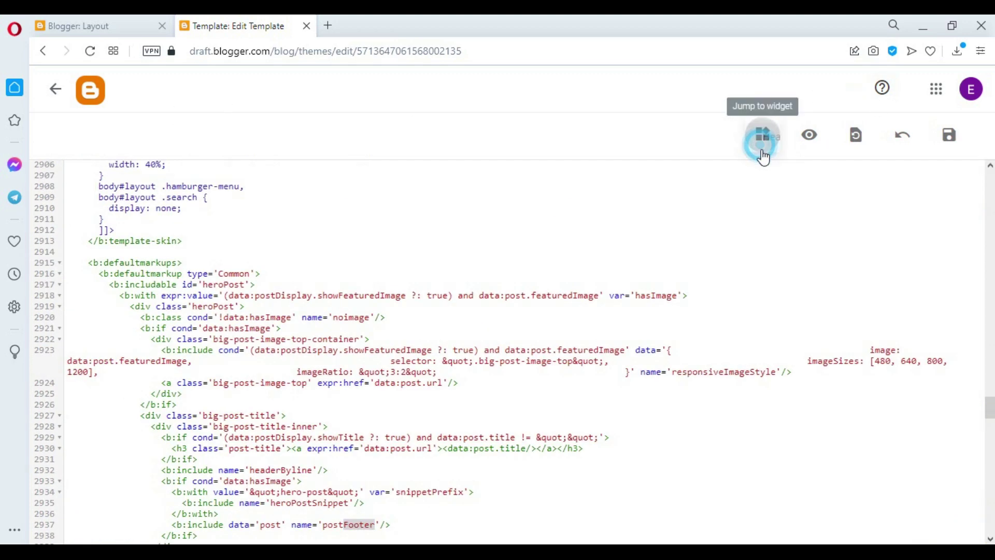
Return to the Attribution1 widget in the theme code, with the footer section's opening line in view
{"action": "left_click", "coordinate": [763, 135]}
{"action": "left_click", "coordinate": [791, 507]}
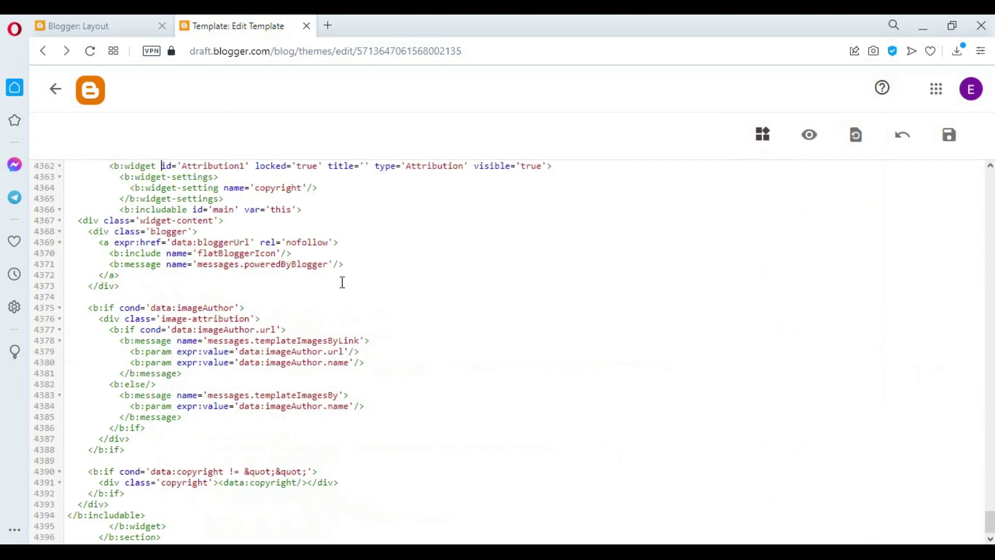
{"action": "scroll", "coordinate": [346, 242], "scroll_direction": "up", "scroll_amount": 2}
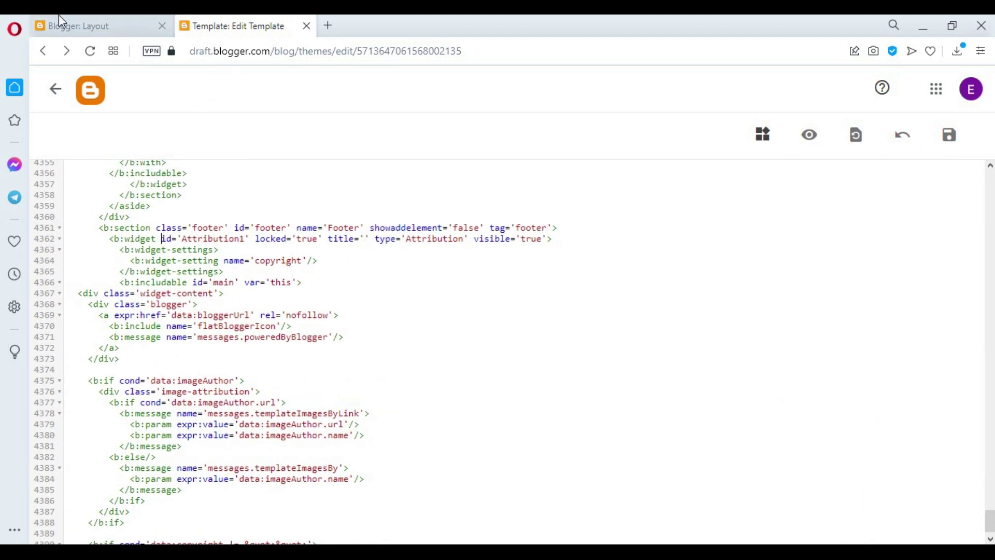
View the live blog from the Layout page, check the "Powered by Blogger" footer, and return to the theme code
{"action": "left_click", "coordinate": [72, 25]}
{"action": "left_click", "coordinate": [100, 447]}
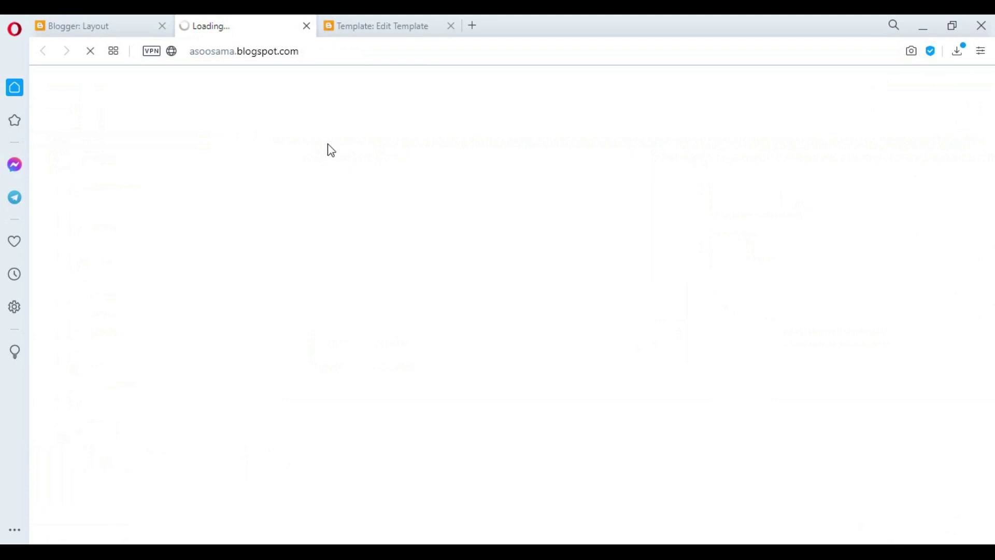
{"action": "scroll", "coordinate": [362, 207], "scroll_direction": "down", "scroll_amount": 8}
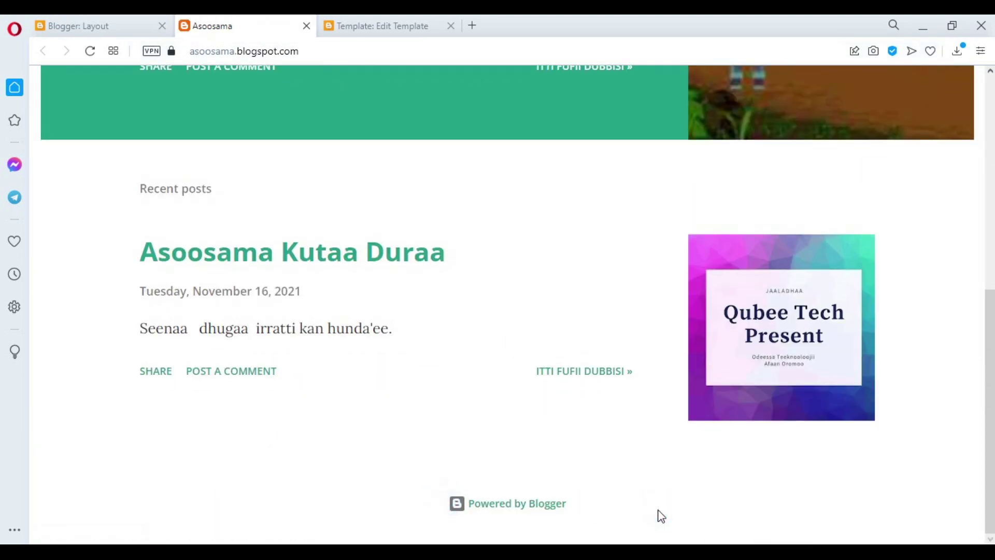
{"action": "left_click", "coordinate": [383, 17]}
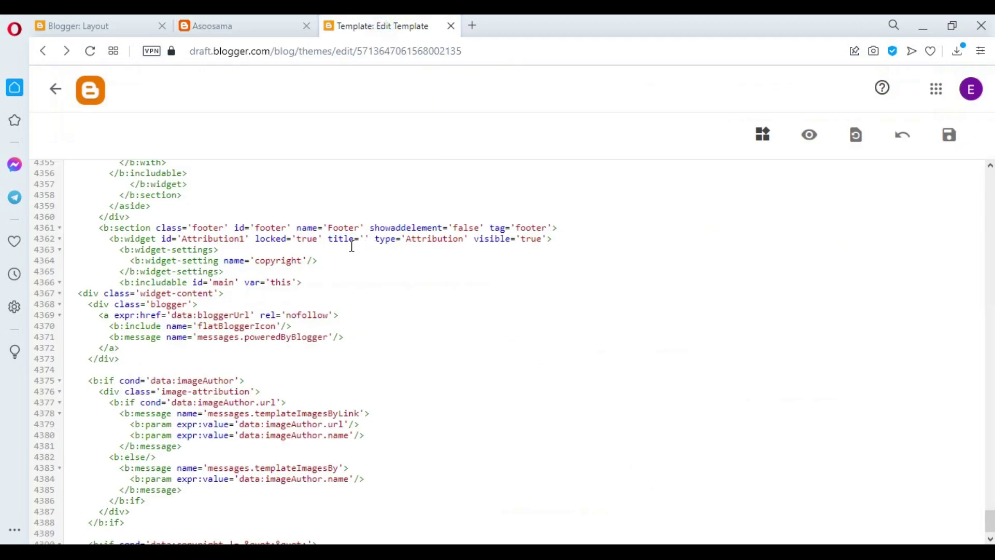
{"action": "key", "text": "ctrl+plus"}
{"action": "key", "text": "ctrl+plus"}
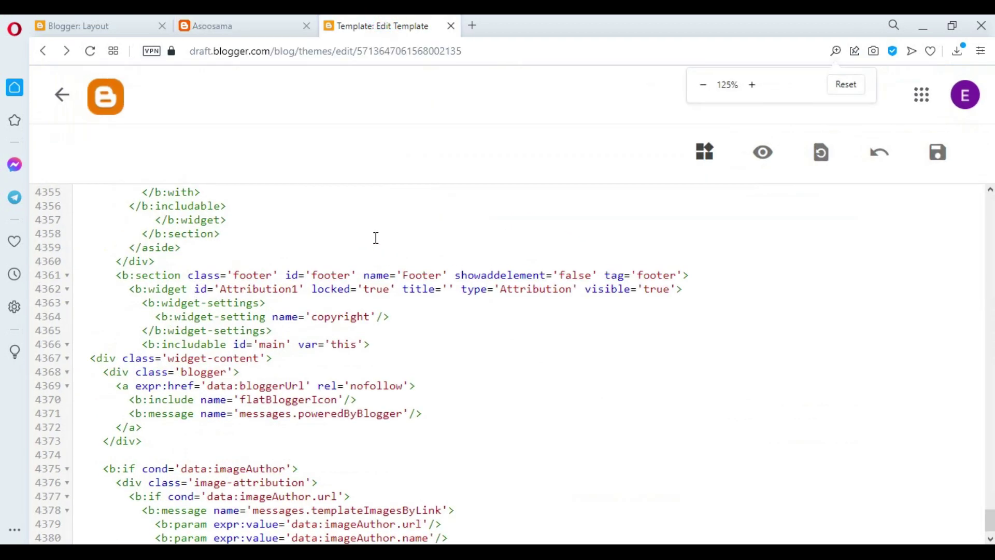
{"action": "left_click", "coordinate": [448, 289]}
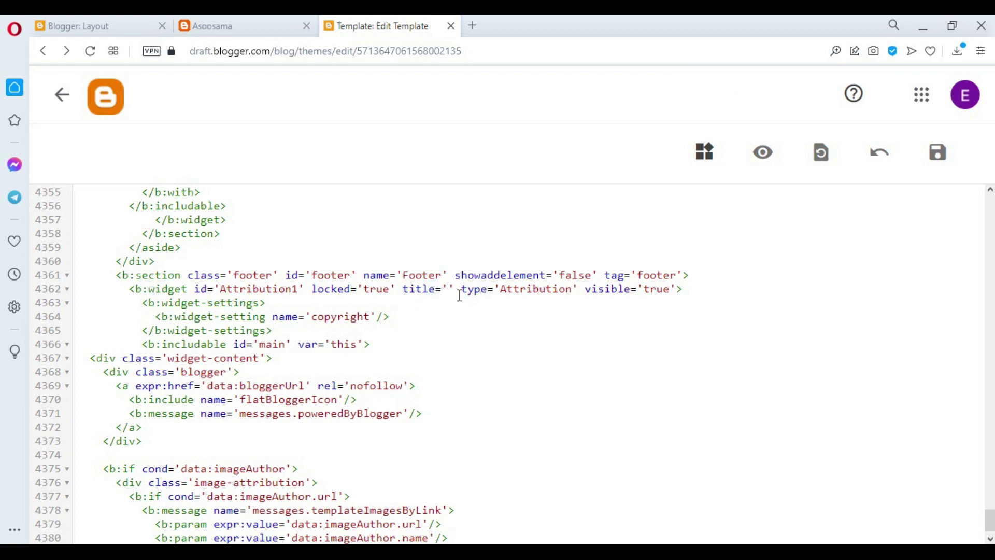
{"action": "type", "text": "dsd"}
{"action": "double_click", "coordinate": [464, 289]}
{"action": "key", "text": "BackSpace"}
Look at the Attribution gadget's settings on the Layout page, cancel out of them, and compare the Footer section with the Sidebar
{"action": "left_click", "coordinate": [130, 25]}
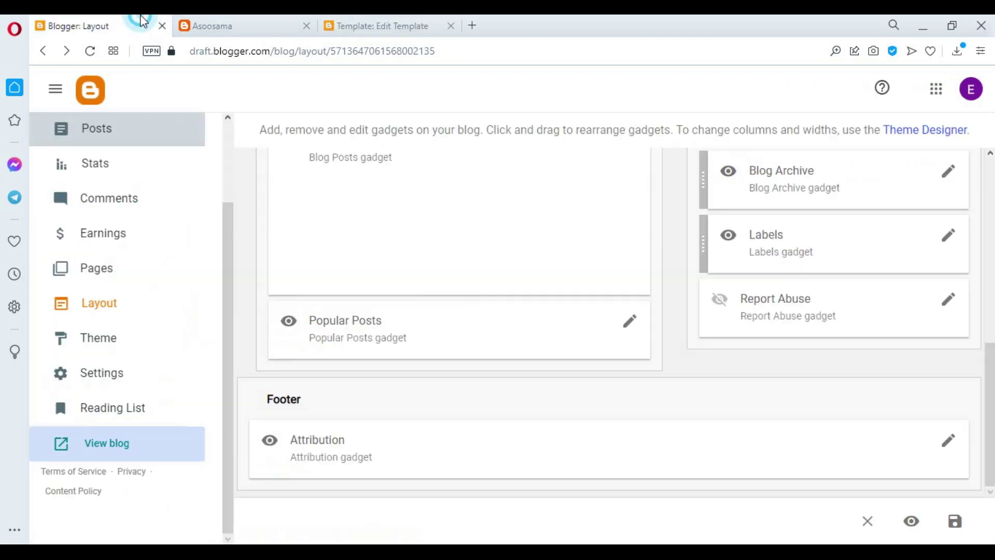
{"action": "scroll", "coordinate": [590, 348], "scroll_direction": "down", "scroll_amount": 3}
{"action": "key", "text": "ctrl+minus"}
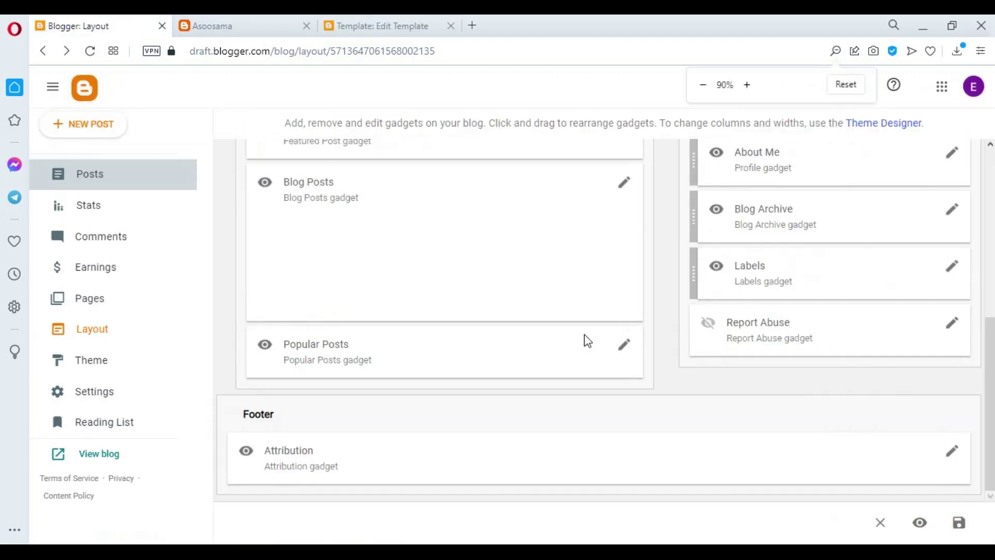
{"action": "left_click", "coordinate": [960, 462]}
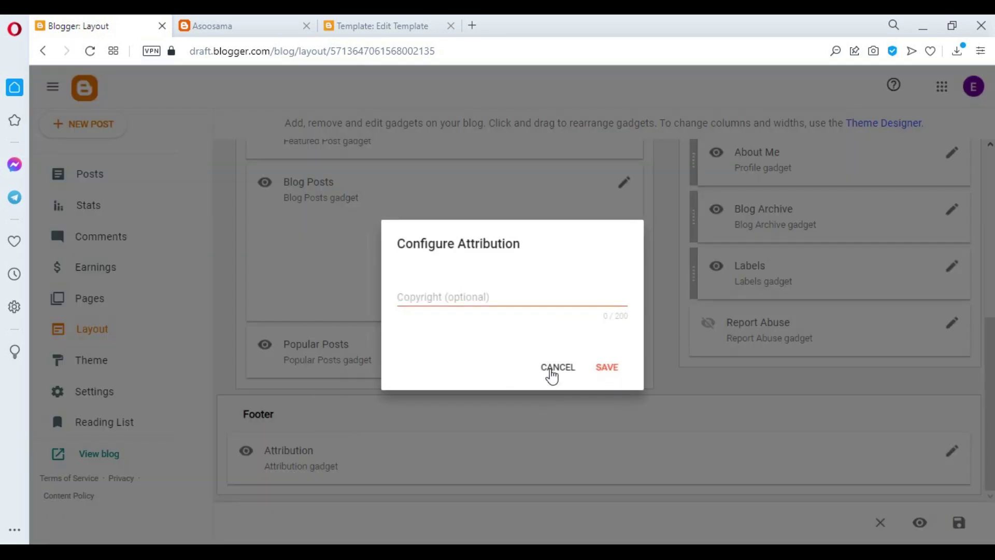
{"action": "left_click", "coordinate": [551, 369]}
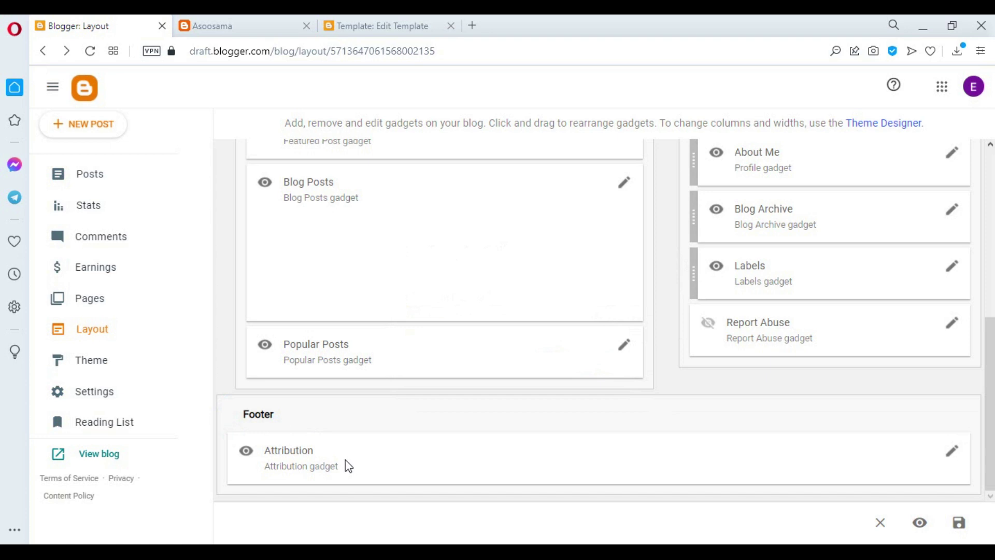
{"action": "scroll", "coordinate": [622, 366], "scroll_direction": "up", "scroll_amount": 6}
{"action": "scroll", "coordinate": [778, 362], "scroll_direction": "down", "scroll_amount": 3}
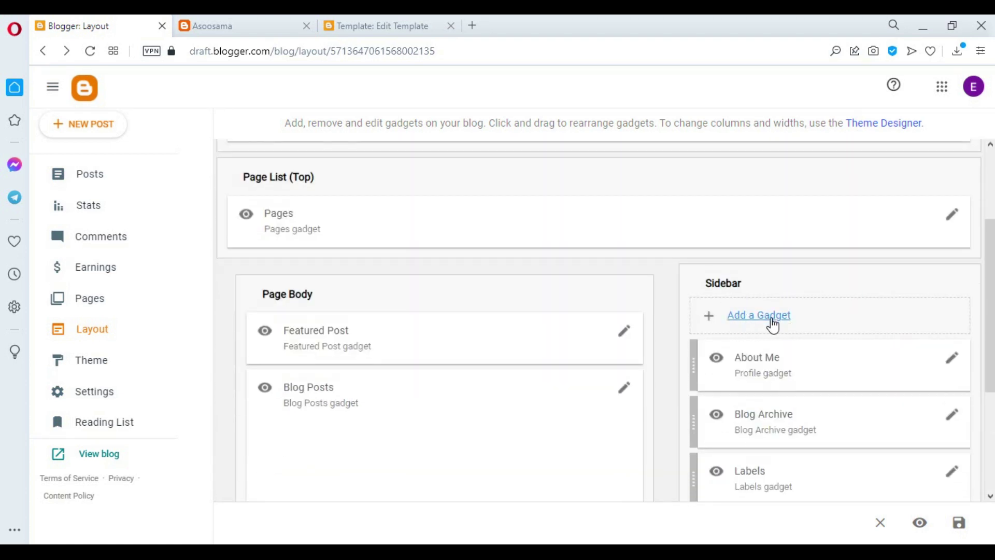
{"action": "scroll", "coordinate": [440, 438], "scroll_direction": "down", "scroll_amount": 4}
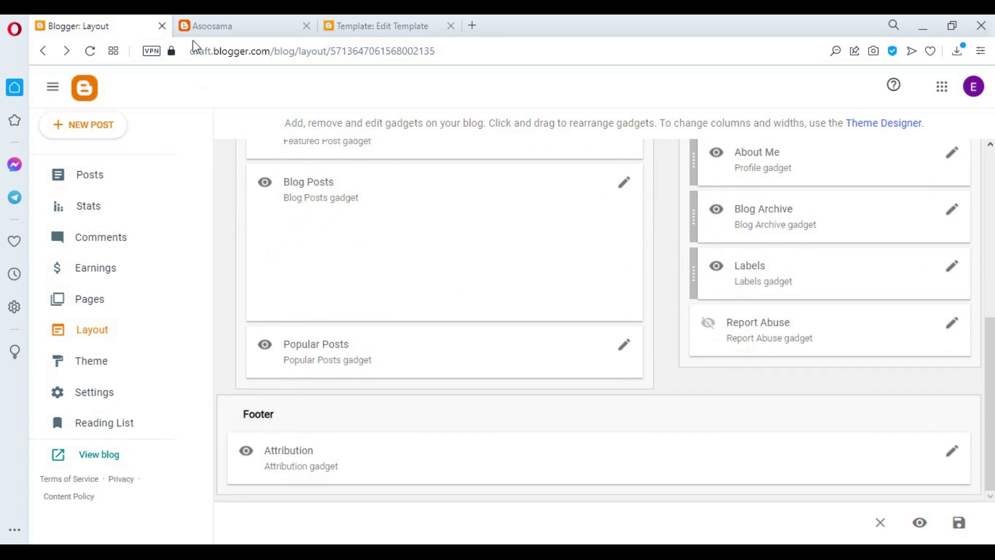
Set showaddelement to 'true' on the footer section in the theme code and save the theme
{"action": "left_click", "coordinate": [370, 25]}
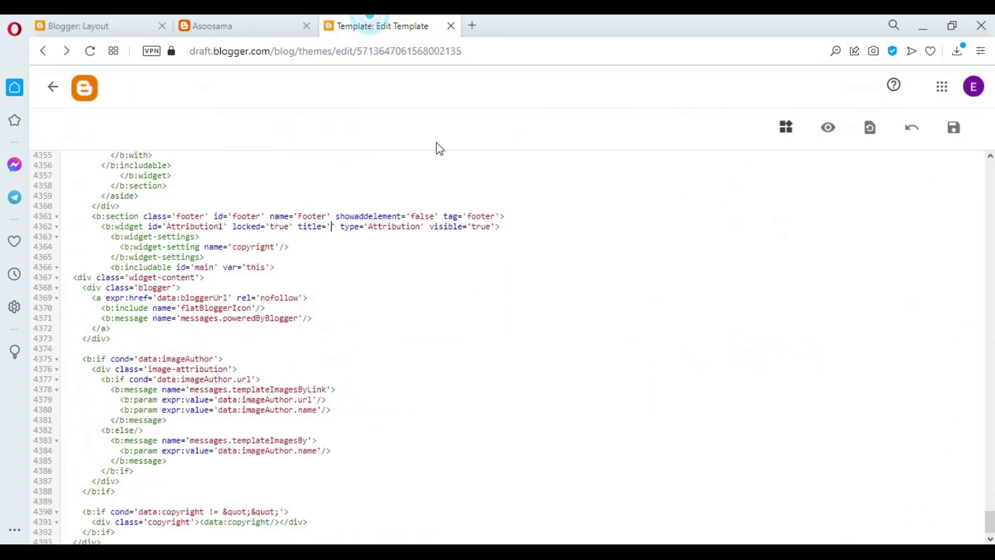
{"action": "key", "text": "ctrl+plus"}
{"action": "left_click", "coordinate": [426, 234]}
{"action": "double_click", "coordinate": [470, 232]}
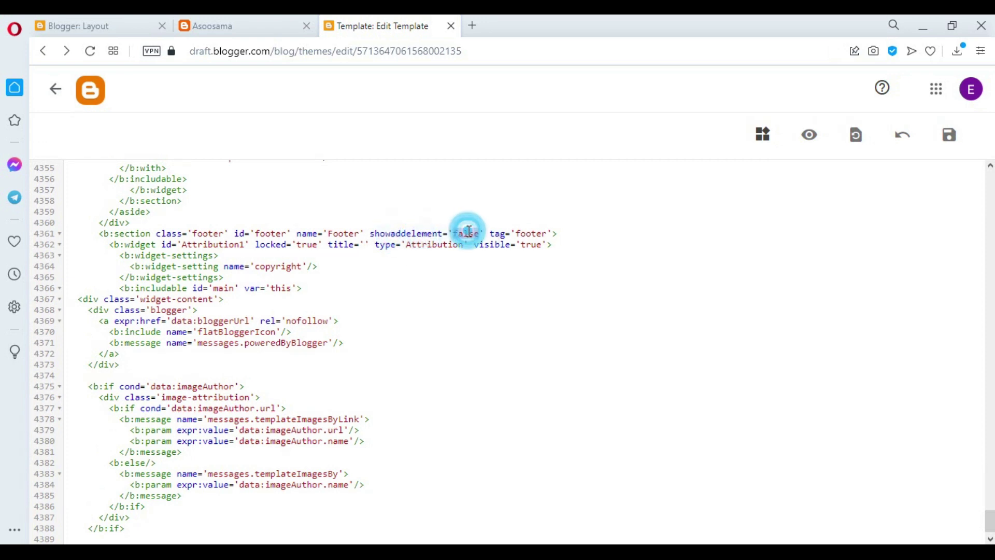
{"action": "type", "text": "true"}
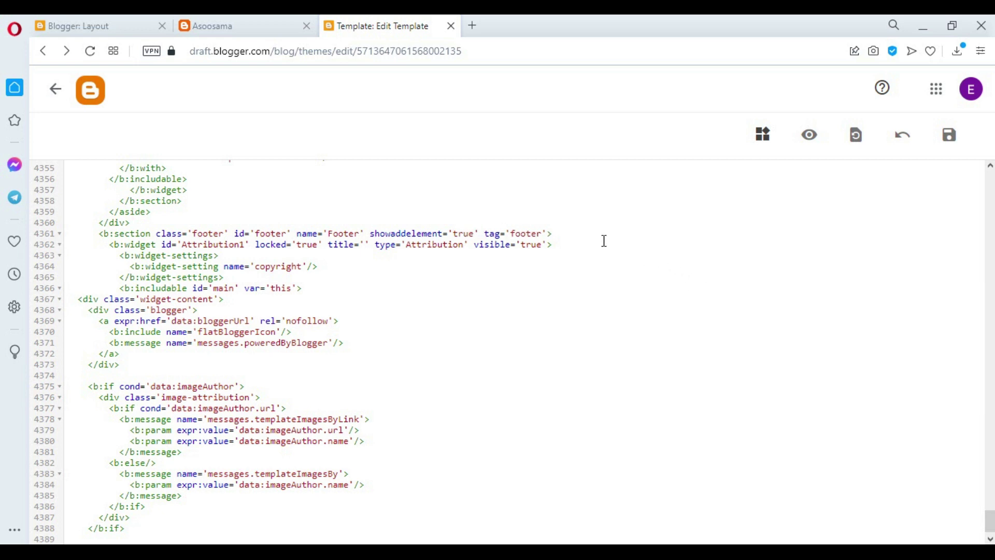
{"action": "left_click", "coordinate": [948, 150]}
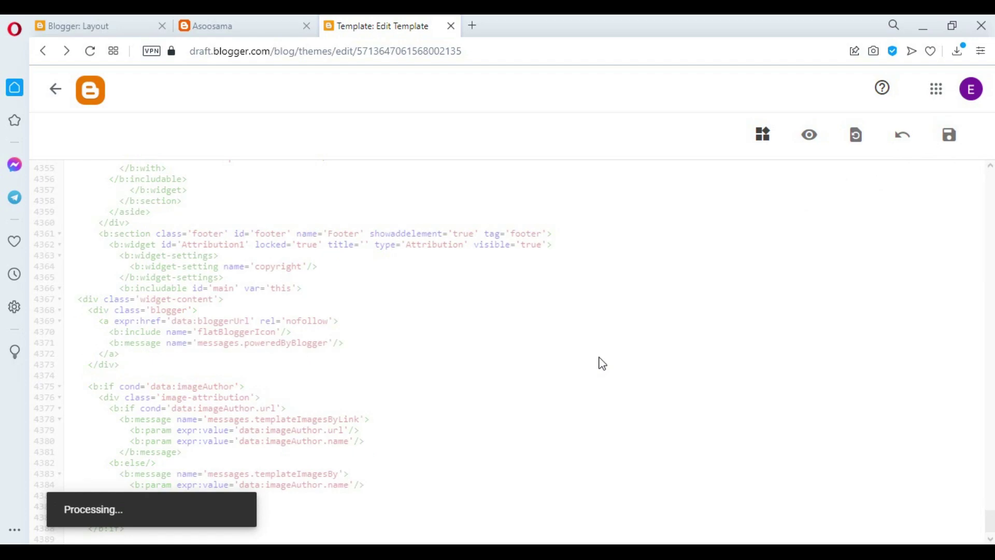
Jump to the Attribution1 widget in the saved theme code and check the footer section's showaddelement attribute
{"action": "scroll", "coordinate": [545, 319], "scroll_direction": "down", "scroll_amount": 5}
{"action": "scroll", "coordinate": [544, 316], "scroll_direction": "up", "scroll_amount": 5}
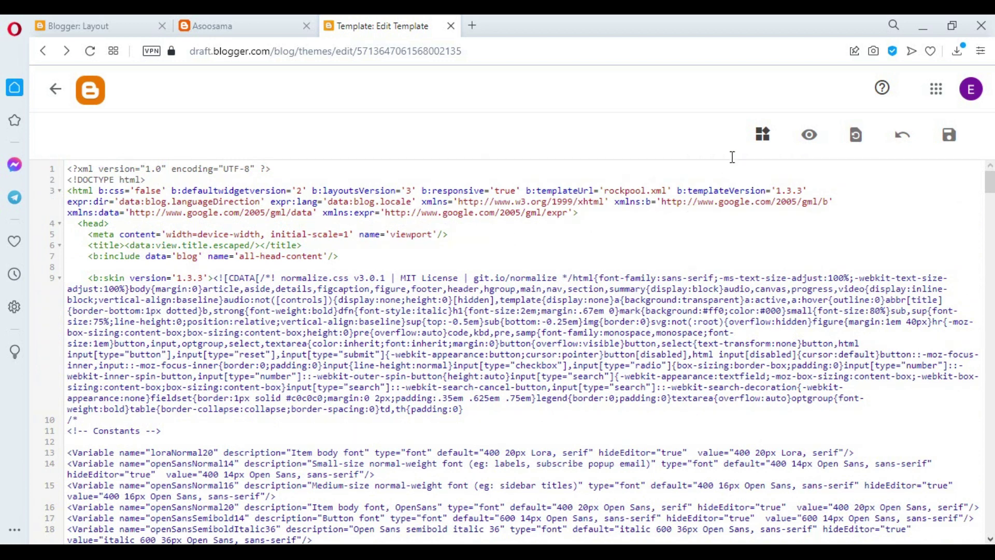
{"action": "left_click", "coordinate": [763, 135]}
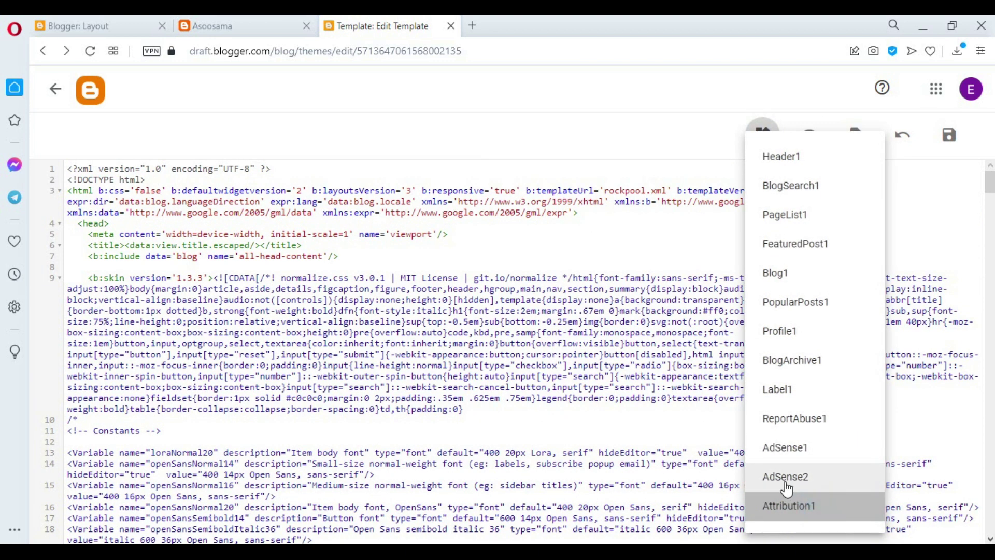
{"action": "left_click", "coordinate": [789, 505]}
{"action": "scroll", "coordinate": [529, 244], "scroll_direction": "up", "scroll_amount": 3}
{"action": "left_click", "coordinate": [371, 299]}
{"action": "left_click_drag", "start_coordinate": [371, 299], "coordinate": [481, 299]}
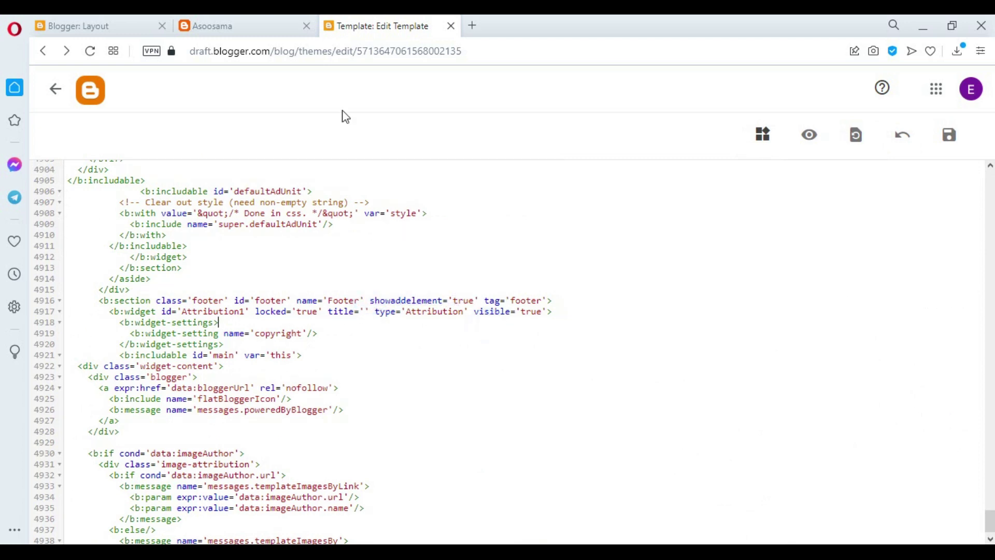
Reload the blog's Layout page and check the Footer section for the option to add a gadget
{"action": "left_click", "coordinate": [251, 19]}
{"action": "left_click", "coordinate": [142, 19]}
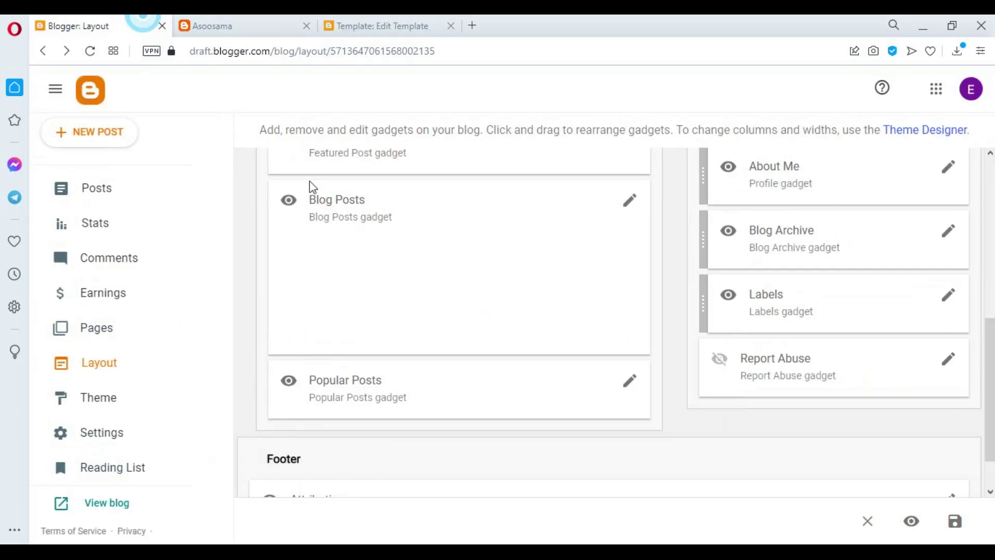
{"action": "scroll", "coordinate": [564, 372], "scroll_direction": "down", "scroll_amount": 2}
{"action": "right_click", "coordinate": [358, 123]}
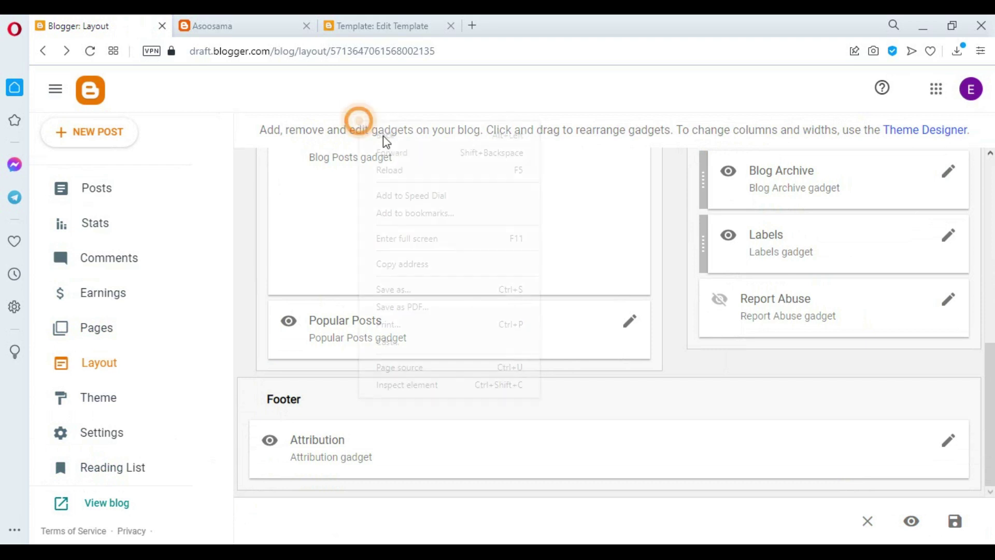
{"action": "left_click", "coordinate": [422, 167]}
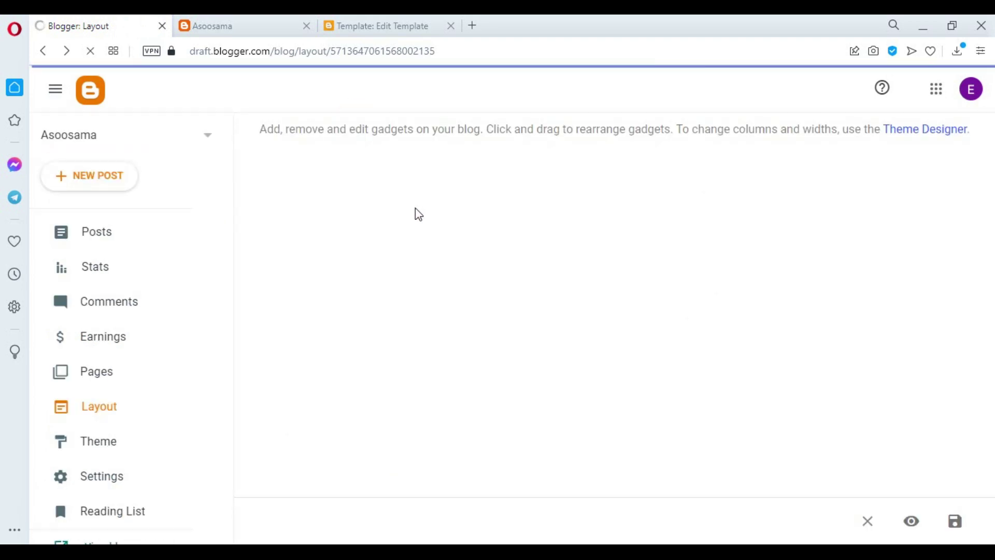
{"action": "scroll", "coordinate": [415, 213], "scroll_direction": "down", "scroll_amount": 10}
{"action": "scroll", "coordinate": [433, 237], "scroll_direction": "down", "scroll_amount": 1}
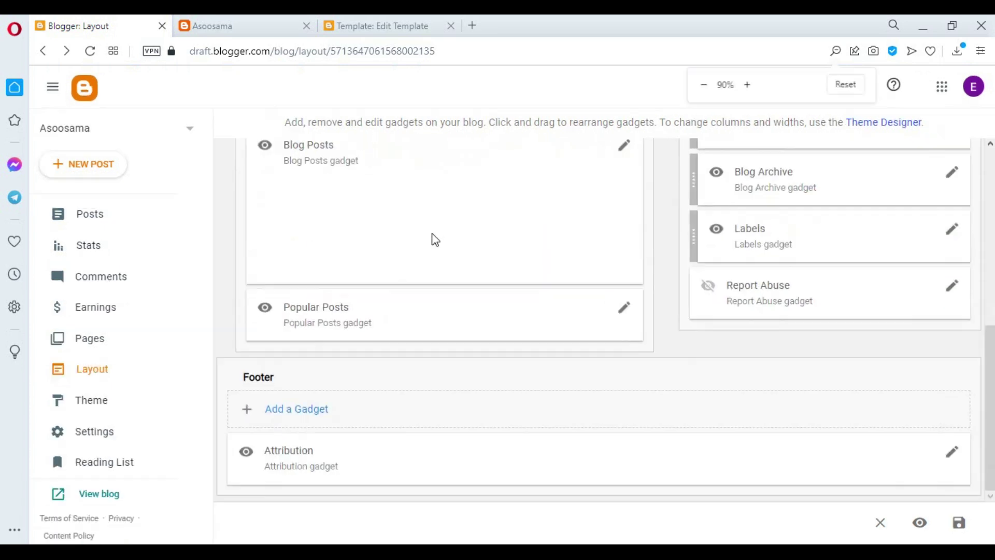
{"action": "scroll", "coordinate": [432, 237], "scroll_direction": "up", "scroll_amount": 1}
{"action": "scroll", "coordinate": [438, 356], "scroll_direction": "down", "scroll_amount": 1}
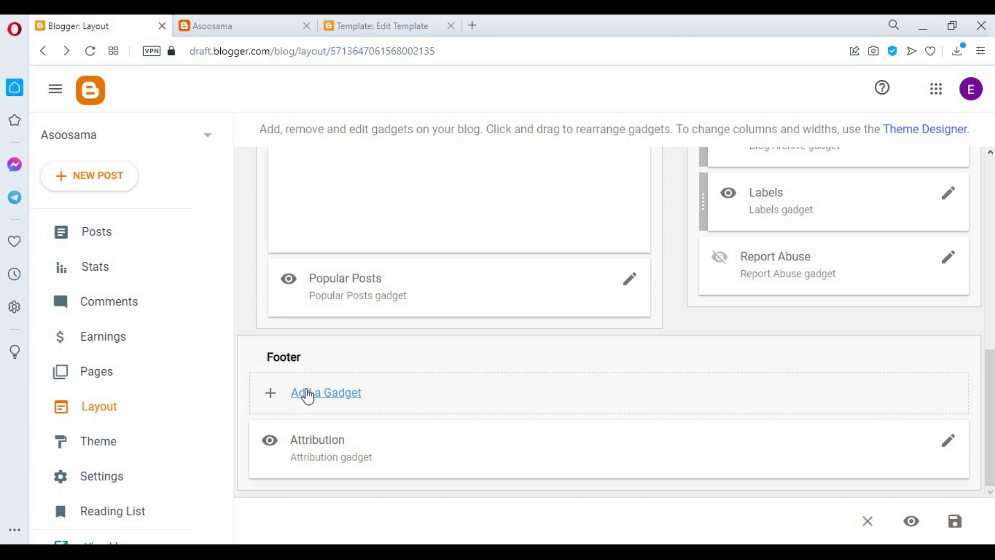
{"action": "scroll", "coordinate": [760, 258], "scroll_direction": "up", "scroll_amount": 3}
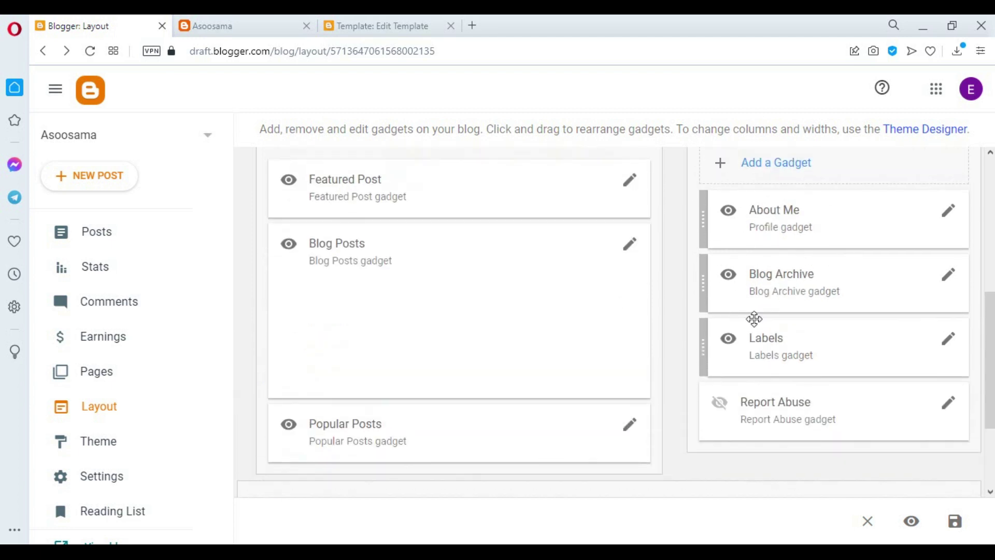
{"action": "scroll", "coordinate": [736, 284], "scroll_direction": "down", "scroll_amount": 3}
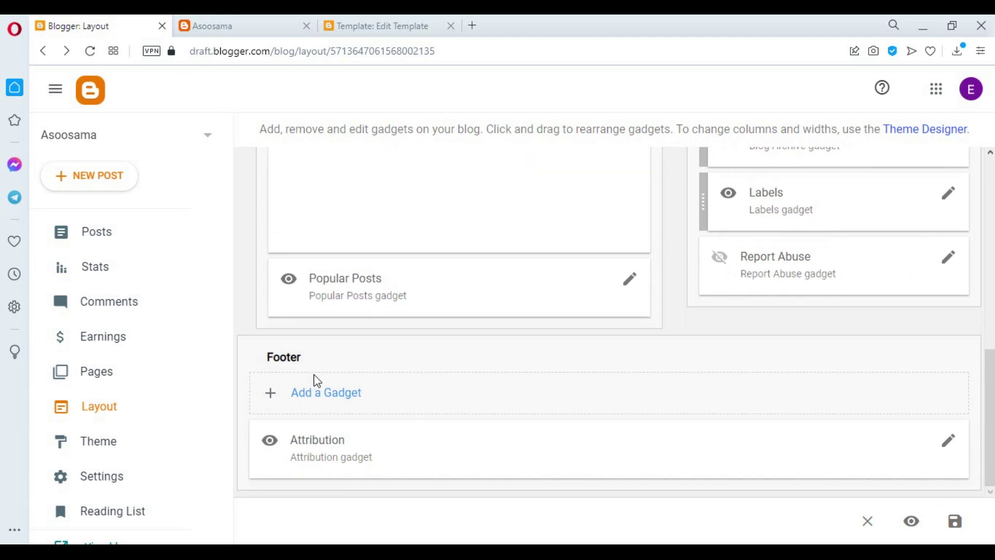
Start adding an HTML/JavaScript gadget to the Footer section from the gadget list
{"action": "left_click", "coordinate": [314, 402]}
{"action": "scroll", "coordinate": [482, 352], "scroll_direction": "down", "scroll_amount": 4}
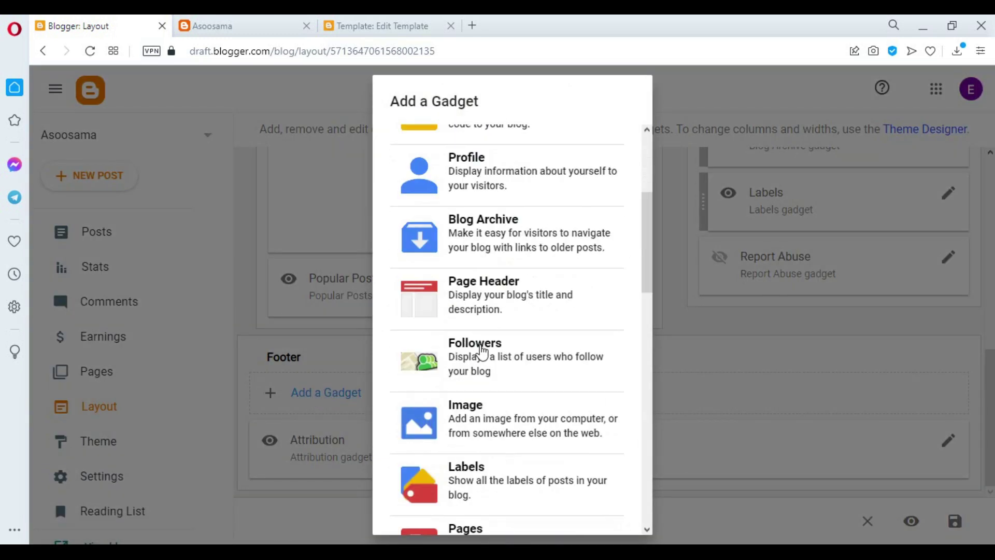
{"action": "scroll", "coordinate": [467, 337], "scroll_direction": "down", "scroll_amount": 1}
{"action": "scroll", "coordinate": [534, 353], "scroll_direction": "down", "scroll_amount": 3}
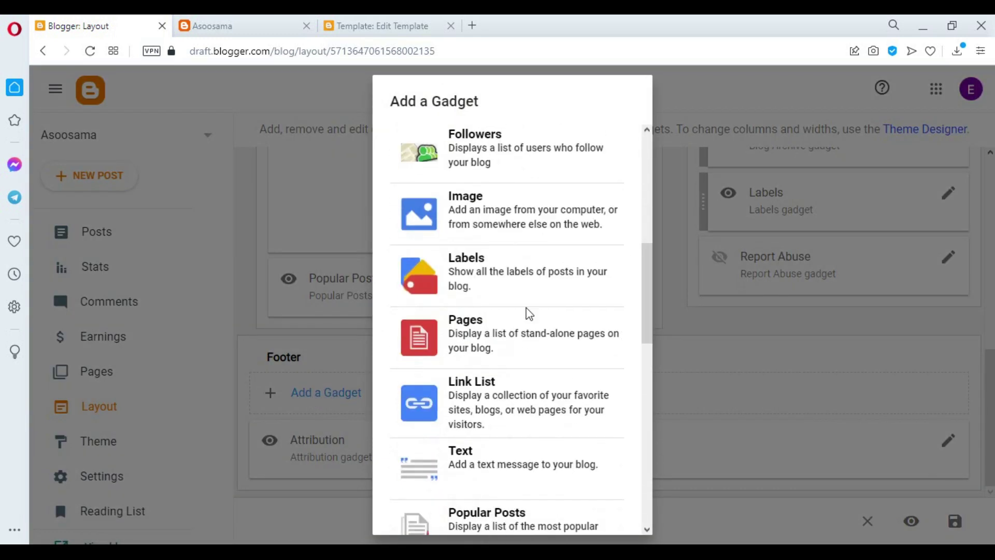
{"action": "scroll", "coordinate": [457, 324], "scroll_direction": "up", "scroll_amount": 6}
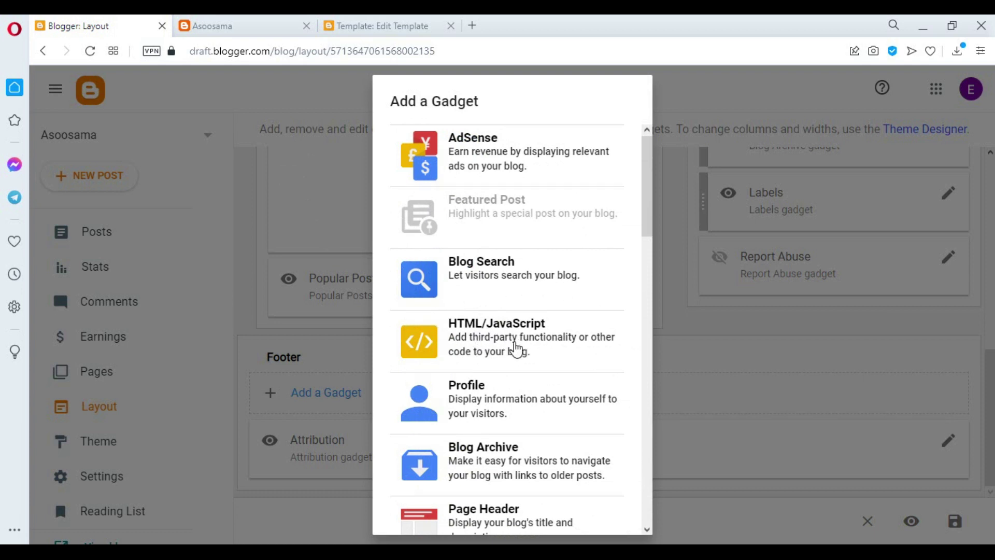
{"action": "left_click", "coordinate": [498, 343]}
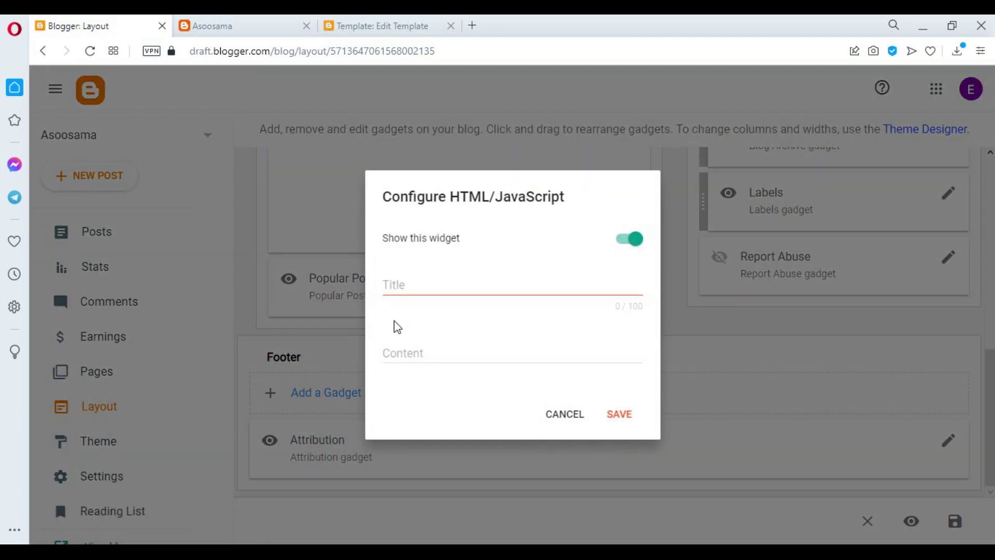
Enter a single blank space as the title of the HTML/JavaScript gadget
{"action": "left_click", "coordinate": [390, 285]}
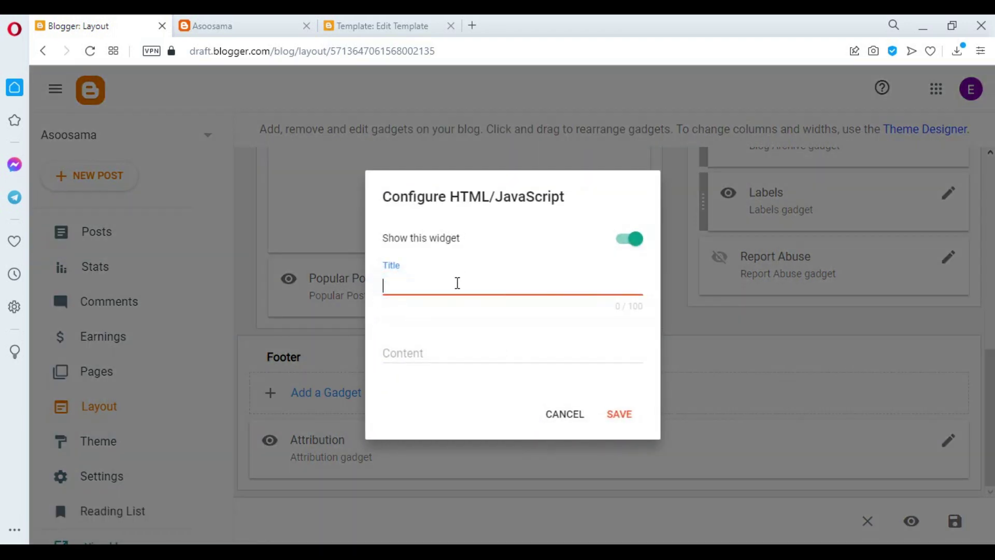
{"action": "left_click", "coordinate": [403, 308]}
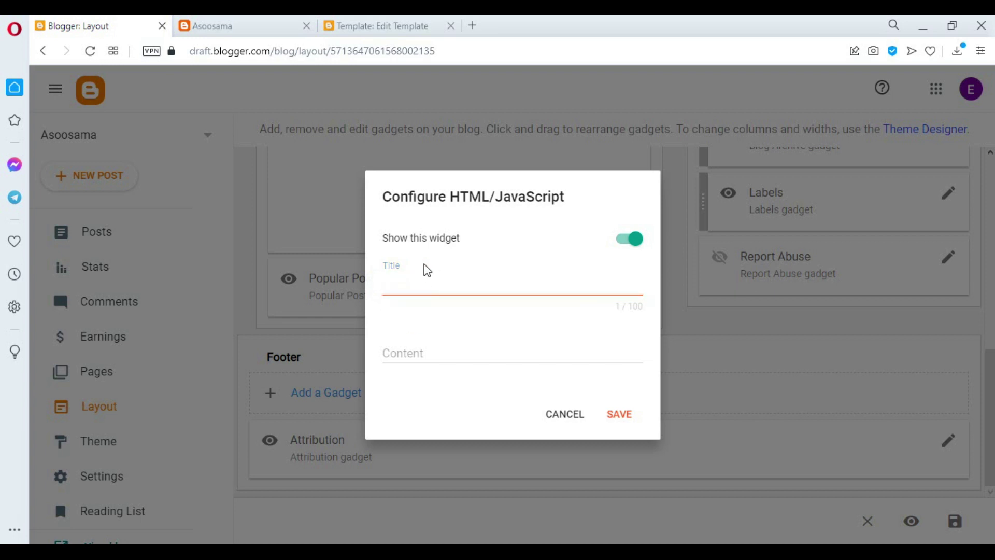
{"action": "left_click", "coordinate": [469, 284]}
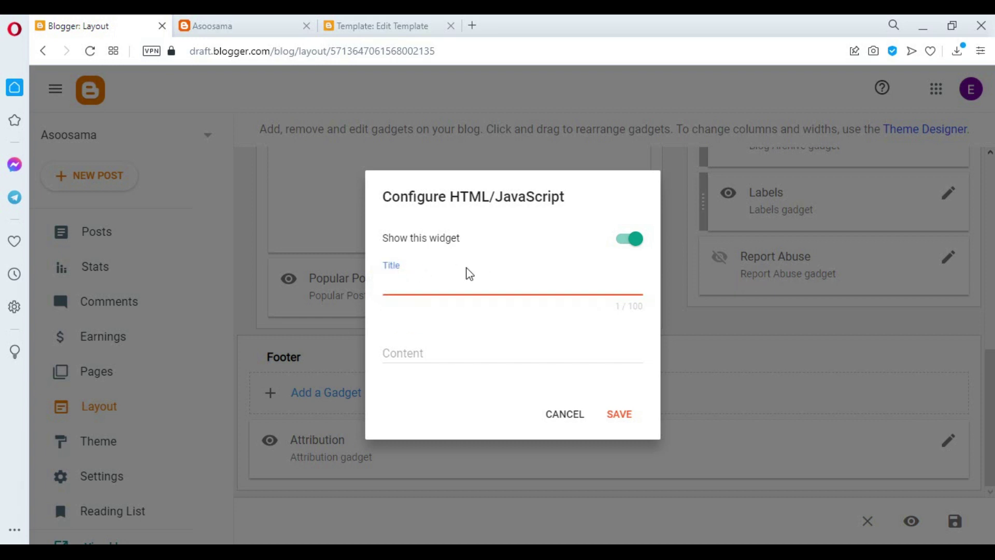
{"action": "left_click", "coordinate": [637, 247]}
{"action": "left_click", "coordinate": [619, 247]}
{"action": "left_click", "coordinate": [637, 245]}
{"action": "left_click", "coordinate": [609, 251]}
Enter "Copyright &copy 2021" as the HTML/JavaScript gadget's content and save the gadget
{"action": "left_click", "coordinate": [429, 352]}
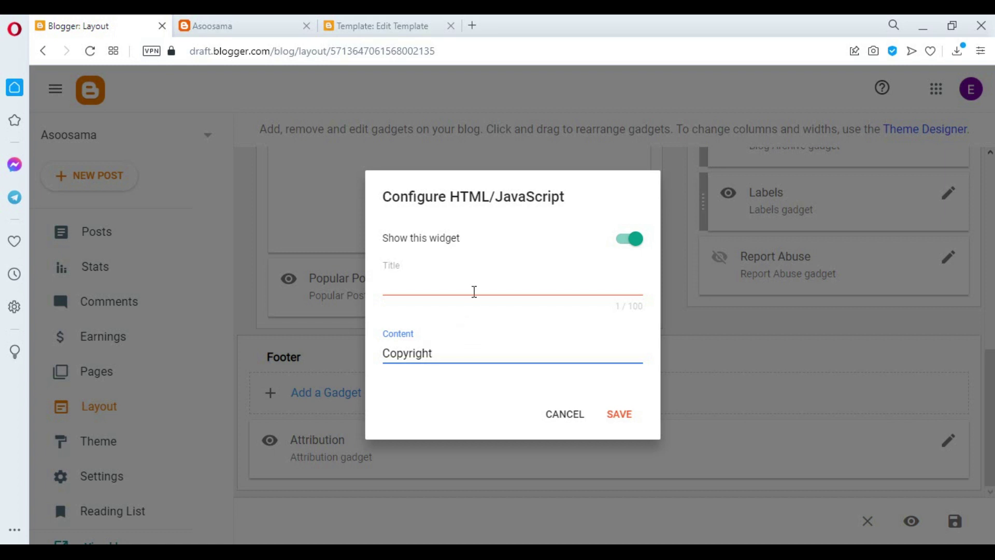
{"action": "type", "text": "&"}
{"action": "type", "text": "copy 2021"}
{"action": "left_click", "coordinate": [620, 415]}
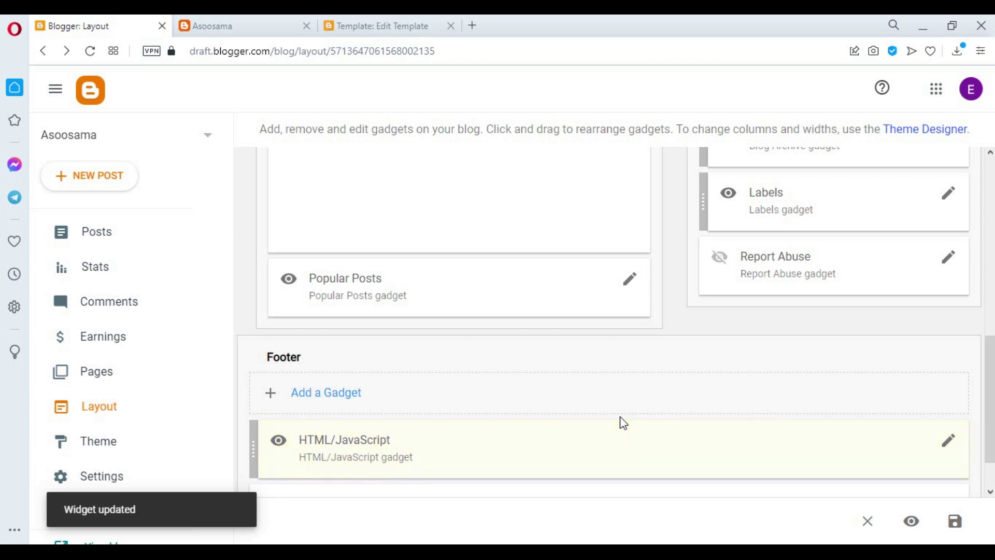
Check the HTML/JavaScript gadget in the Footer layout, and reload the live blog to check its footer
{"action": "scroll", "coordinate": [363, 433], "scroll_direction": "down", "scroll_amount": 1}
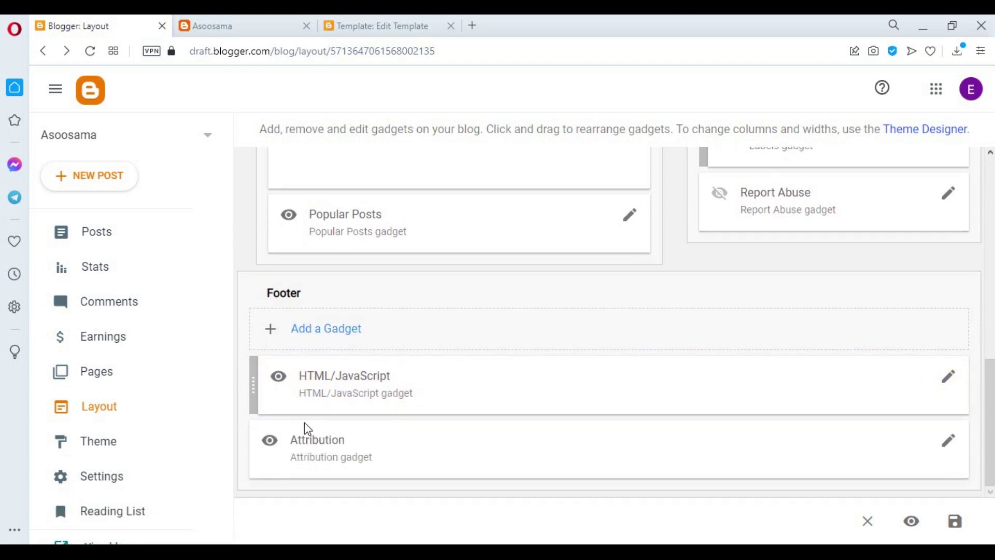
{"action": "left_click", "coordinate": [348, 382]}
{"action": "mouse_move", "coordinate": [411, 388]}
{"action": "left_mouse_down"}
{"action": "mouse_move", "coordinate": [411, 425]}
{"action": "mouse_move", "coordinate": [404, 378]}
{"action": "left_mouse_up"}
{"action": "left_click", "coordinate": [242, 23]}
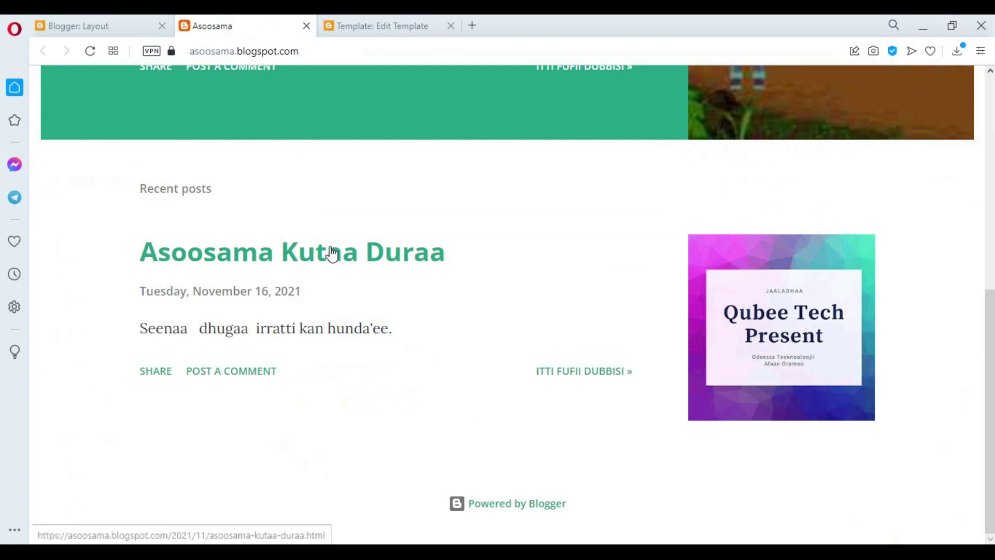
{"action": "right_click", "coordinate": [430, 234]}
{"action": "right_click", "coordinate": [10, 251]}
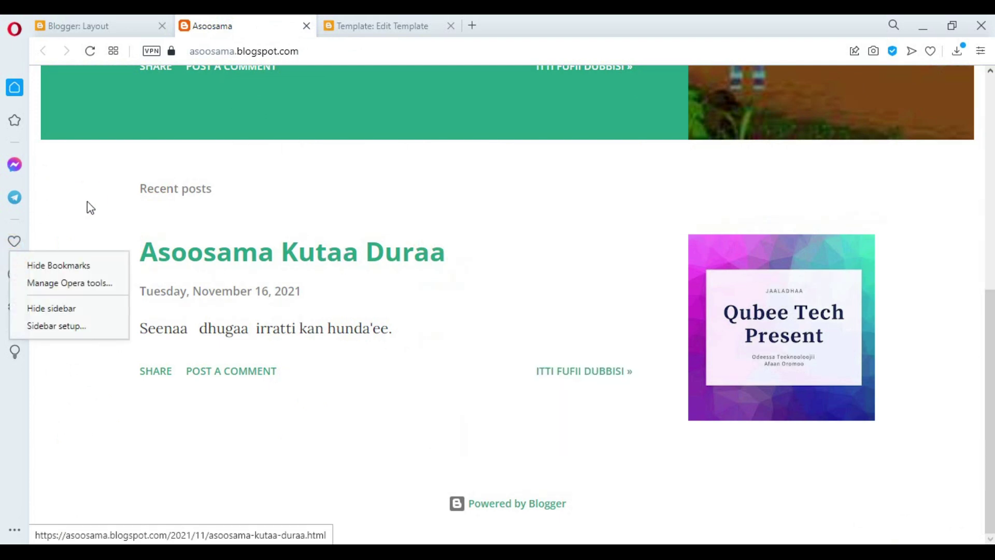
{"action": "right_click", "coordinate": [83, 196]}
{"action": "left_click", "coordinate": [134, 252]}
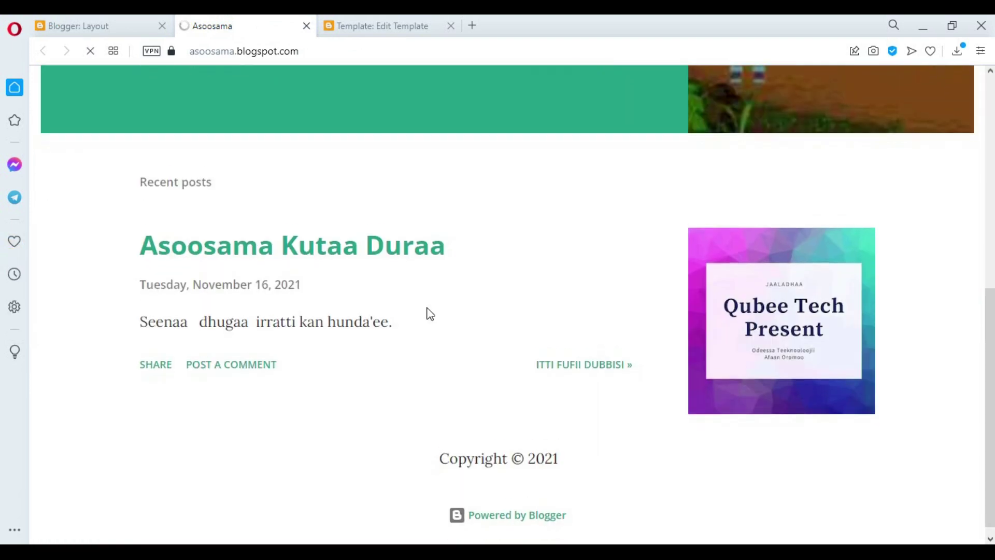
Examine the copyright line and the Blogger attribution in the live blog's footer
{"action": "left_click_drag", "start_coordinate": [440, 449], "coordinate": [537, 448]}
{"action": "left_click", "coordinate": [624, 459]}
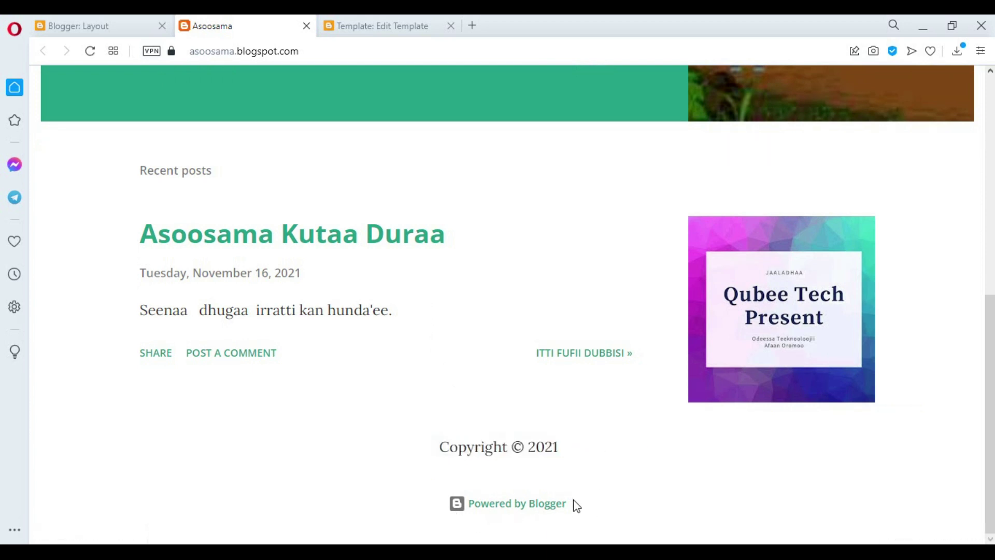
{"action": "left_click_drag", "start_coordinate": [441, 449], "coordinate": [447, 449]}
{"action": "left_click_drag", "start_coordinate": [640, 473], "coordinate": [665, 501]}
{"action": "left_click", "coordinate": [330, 453]}
{"action": "left_click", "coordinate": [706, 499]}
Return to the theme's HTML editor and jump to the Attribution1 widget's code
{"action": "left_click", "coordinate": [62, 26]}
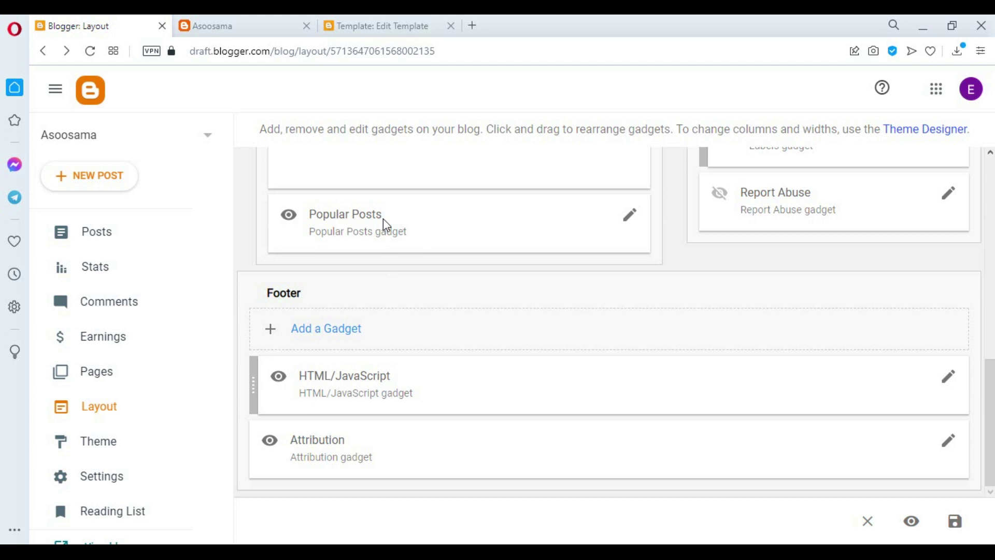
{"action": "left_click", "coordinate": [376, 23]}
{"action": "left_click", "coordinate": [763, 134]}
{"action": "left_click", "coordinate": [795, 512]}
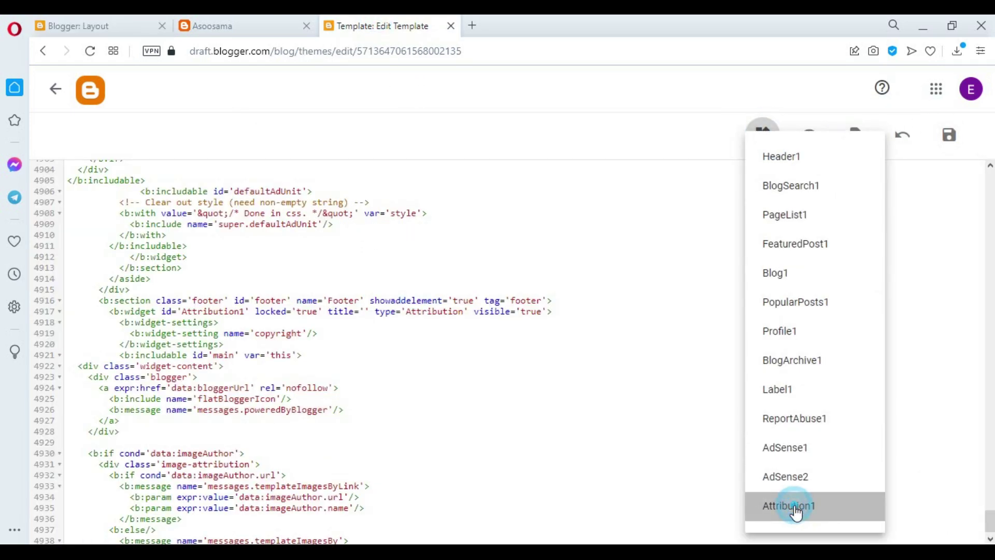
{"action": "scroll", "coordinate": [420, 278], "scroll_direction": "up", "scroll_amount": 2}
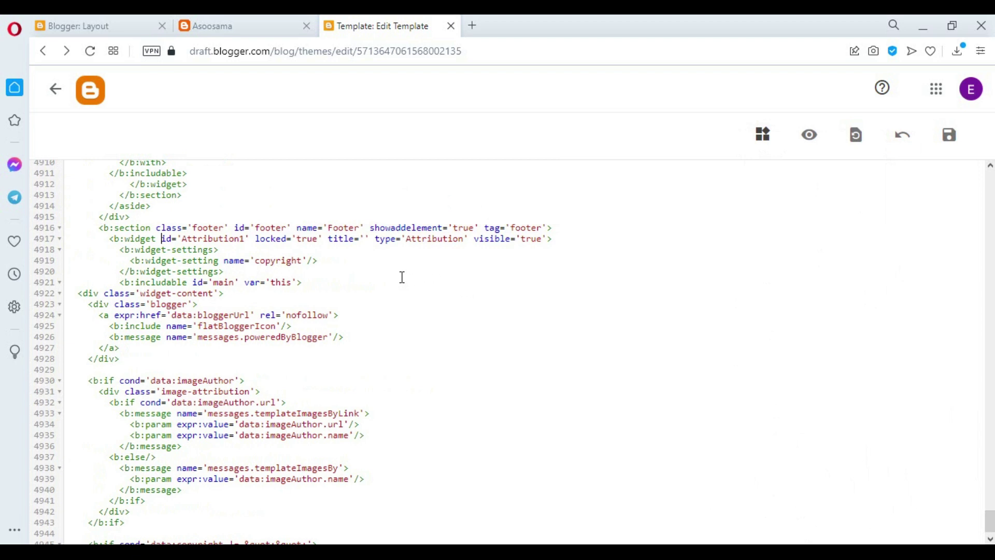
Set the Attribution1 widget's locked attribute to false and save the theme
{"action": "left_click", "coordinate": [314, 240]}
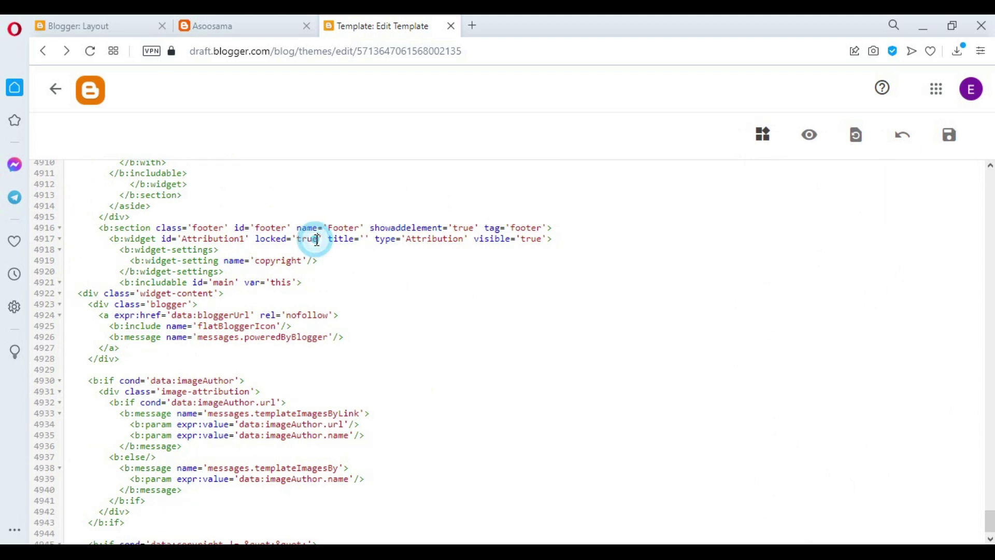
{"action": "left_click", "coordinate": [330, 297]}
{"action": "left_click", "coordinate": [311, 240]}
{"action": "left_click", "coordinate": [334, 322]}
{"action": "left_click", "coordinate": [301, 240]}
{"action": "double_click", "coordinate": [301, 240]}
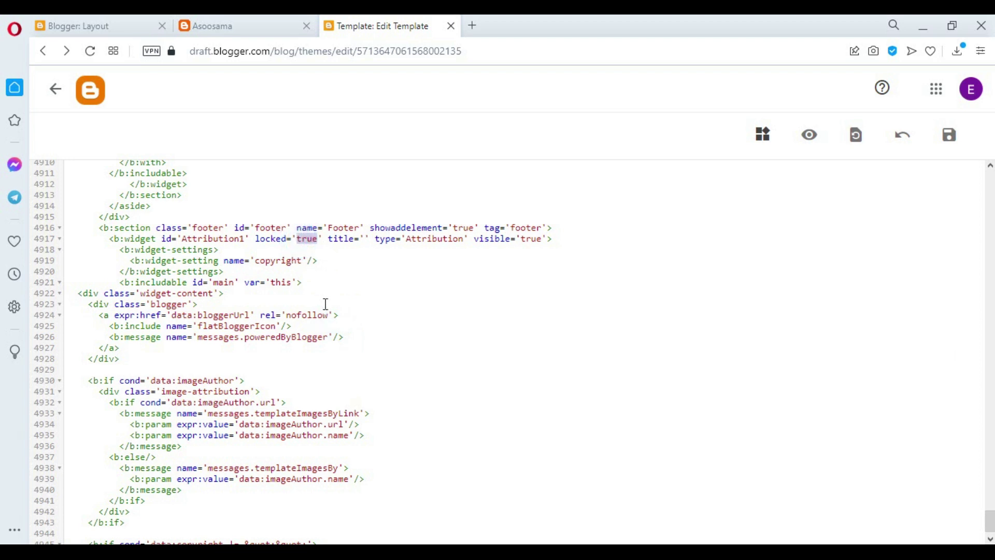
{"action": "left_click", "coordinate": [311, 235]}
{"action": "double_click", "coordinate": [312, 237]}
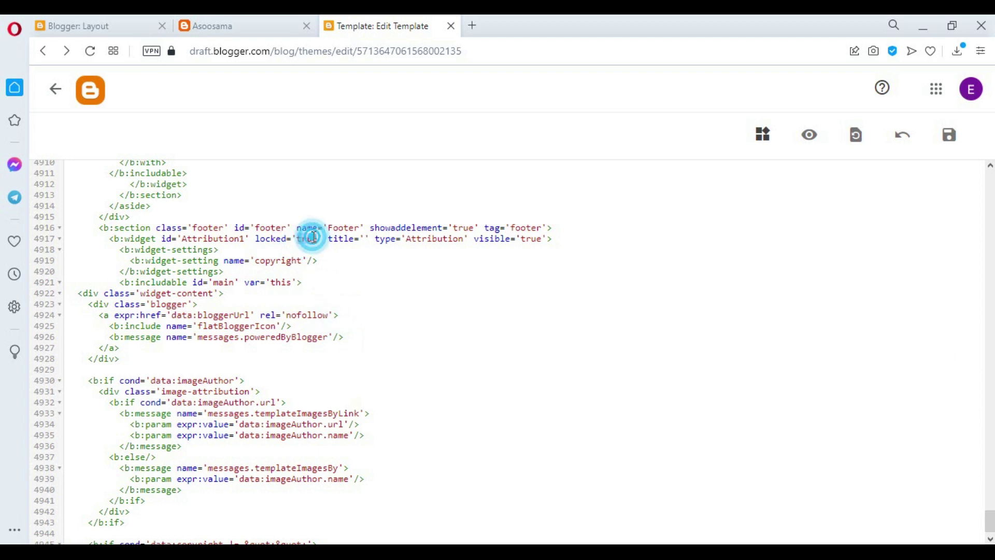
{"action": "type", "text": "false"}
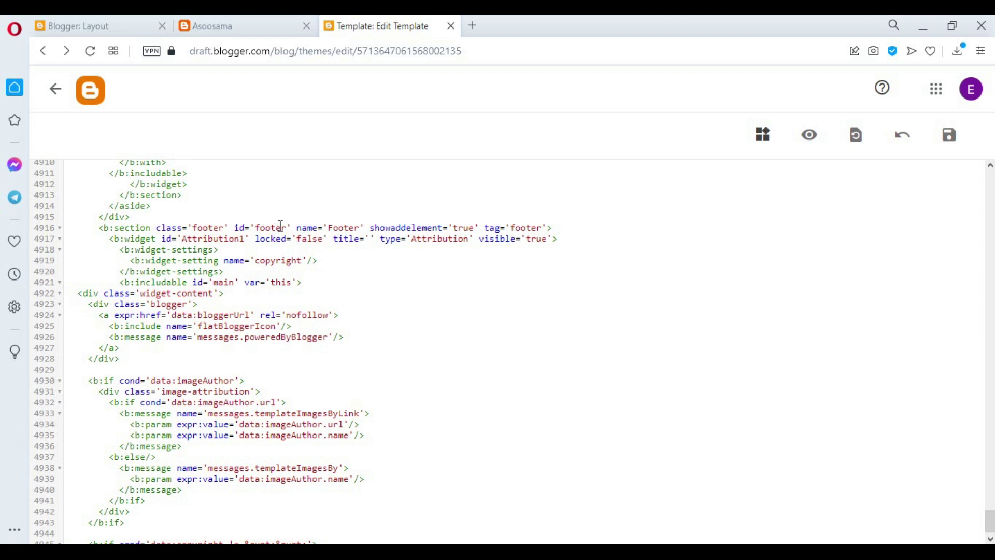
{"action": "left_click", "coordinate": [309, 239]}
{"action": "left_click", "coordinate": [958, 139]}
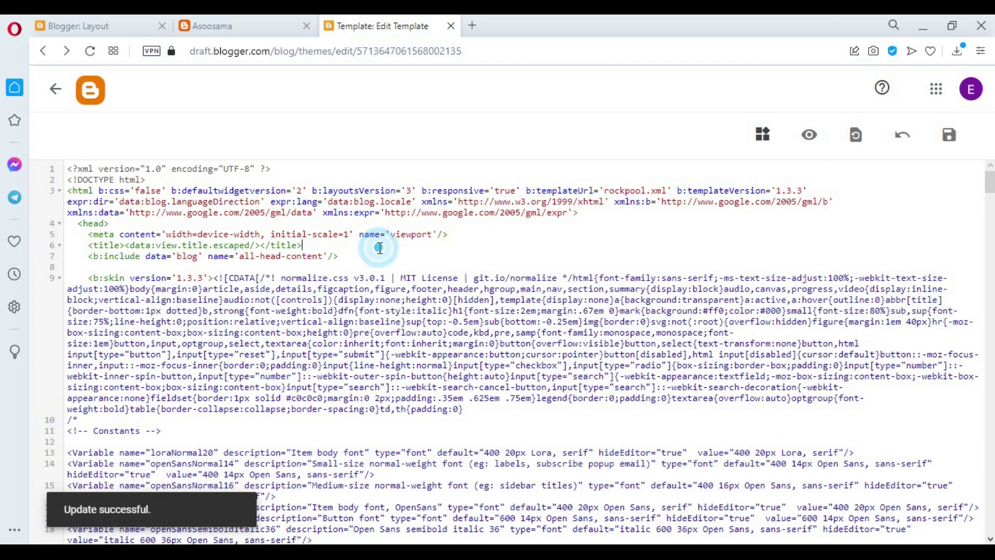
Jump back to the Attribution1 widget in the saved theme code and check its locked and the footer's showaddelement values
{"action": "scroll", "coordinate": [344, 311], "scroll_direction": "down", "scroll_amount": 5}
{"action": "scroll", "coordinate": [344, 311], "scroll_direction": "up", "scroll_amount": 5}
{"action": "left_click", "coordinate": [758, 134]}
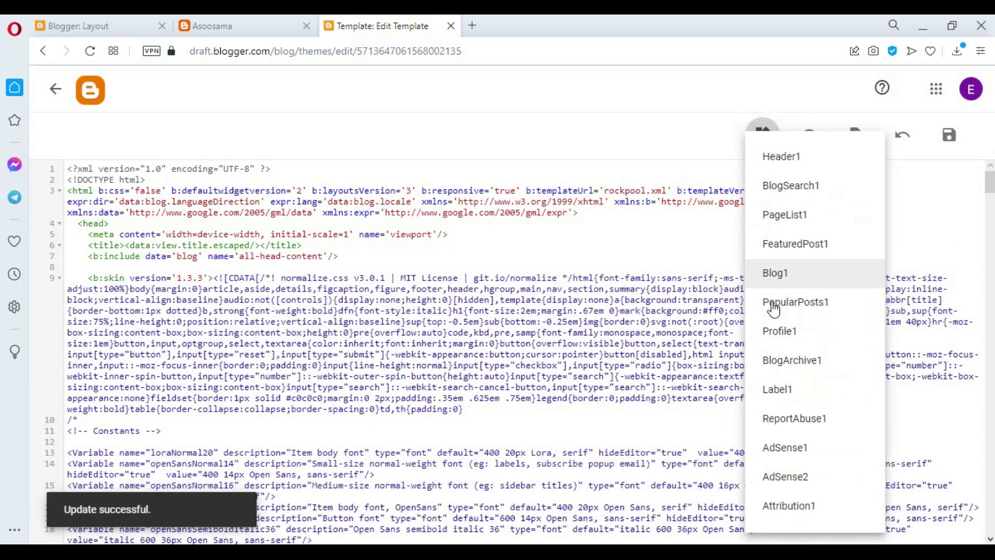
{"action": "left_click", "coordinate": [797, 497]}
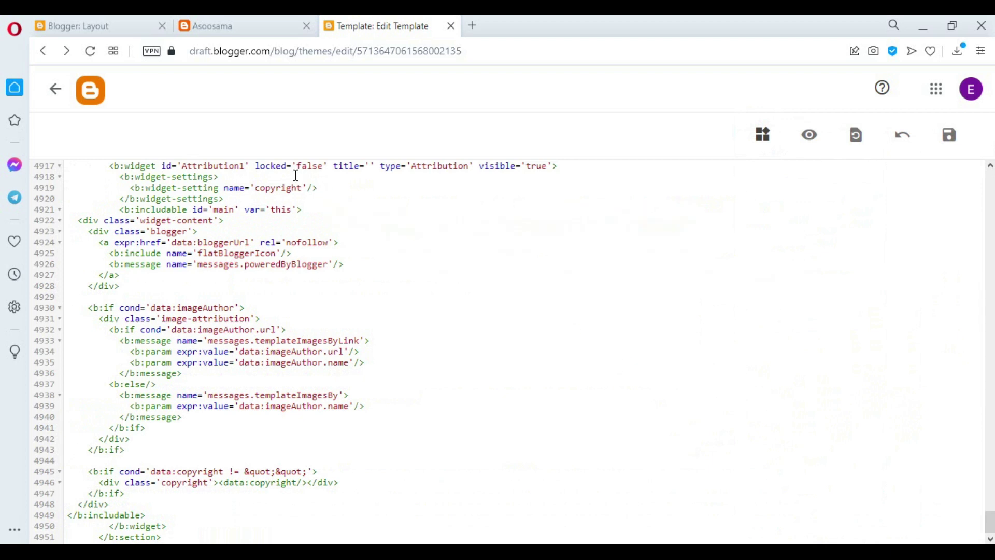
{"action": "scroll", "coordinate": [301, 197], "scroll_direction": "up", "scroll_amount": 1}
{"action": "left_click", "coordinate": [313, 236]}
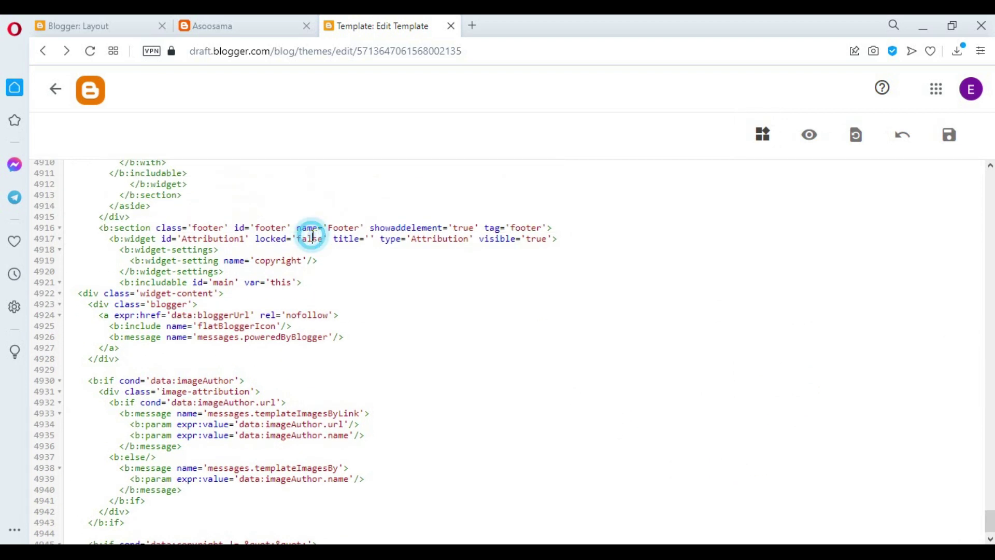
{"action": "left_click", "coordinate": [468, 229]}
{"action": "left_click", "coordinate": [482, 229]}
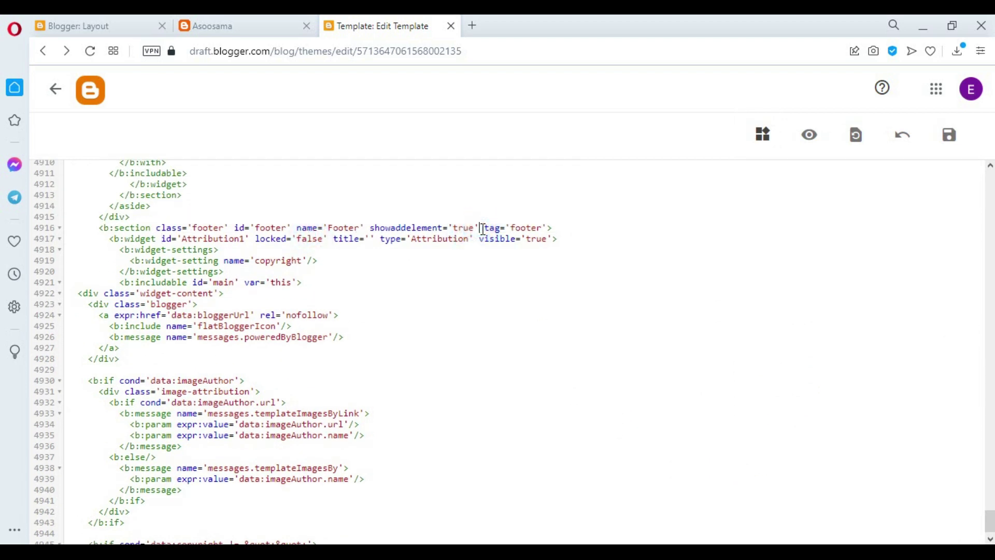
Compare the Attribution gadget in the Footer layout with the attribution line on the live blog
{"action": "left_click", "coordinate": [234, 22]}
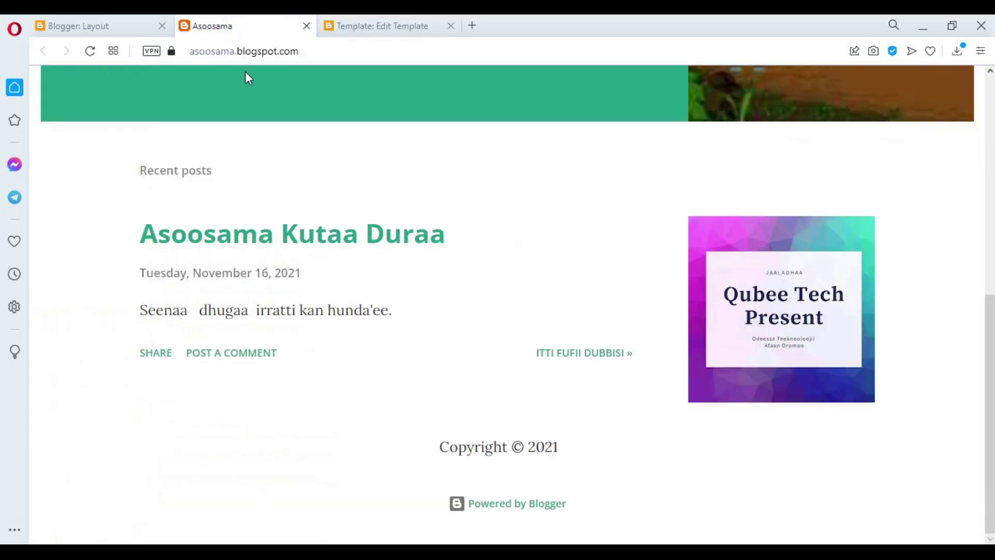
{"action": "left_click", "coordinate": [119, 24]}
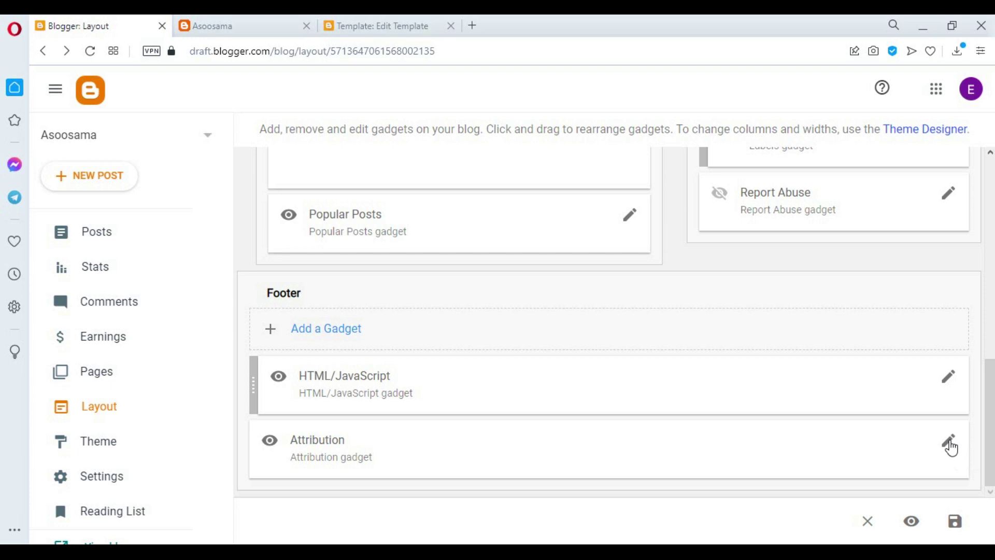
{"action": "left_click", "coordinate": [234, 25]}
{"action": "left_click_drag", "start_coordinate": [456, 498], "coordinate": [651, 506]}
{"action": "left_click", "coordinate": [651, 482]}
Remove the Attribution gadget from the Footer section of the layout and confirm the removal
{"action": "left_click", "coordinate": [98, 25]}
{"action": "left_click", "coordinate": [949, 441]}
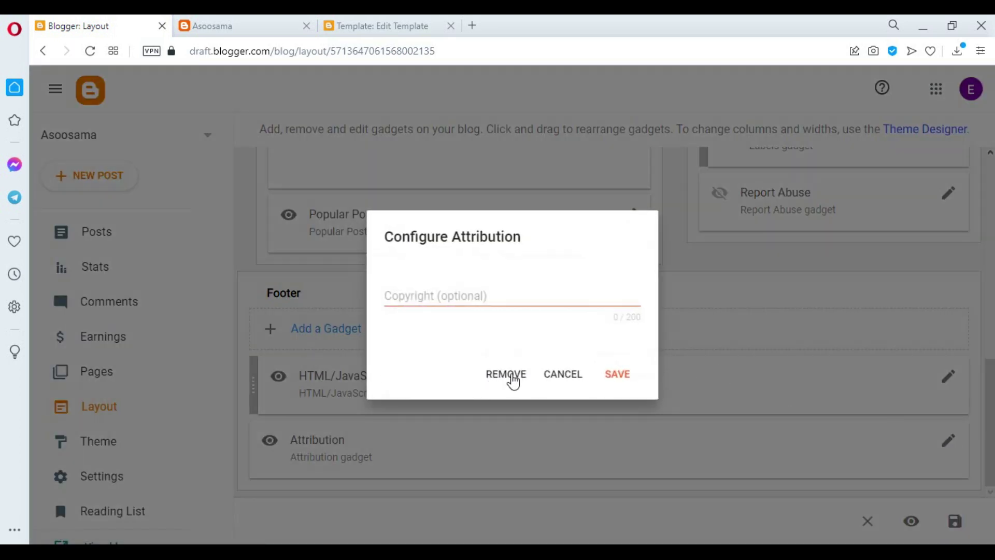
{"action": "left_click", "coordinate": [513, 375]}
{"action": "left_click", "coordinate": [617, 346]}
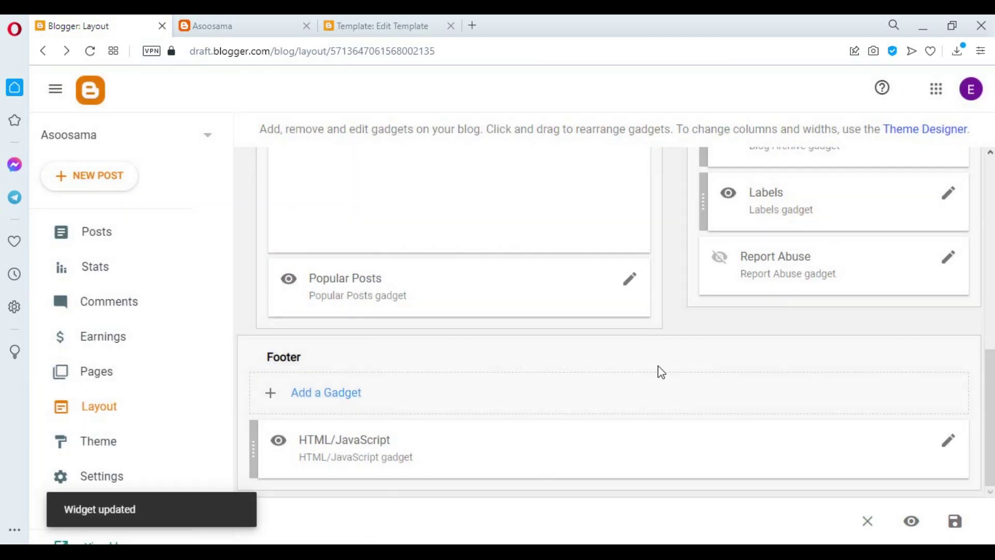
Reload the live blog and check the page for the removed Blogger attribution
{"action": "left_click", "coordinate": [242, 17]}
{"action": "right_click", "coordinate": [440, 183]}
{"action": "left_click", "coordinate": [481, 229]}
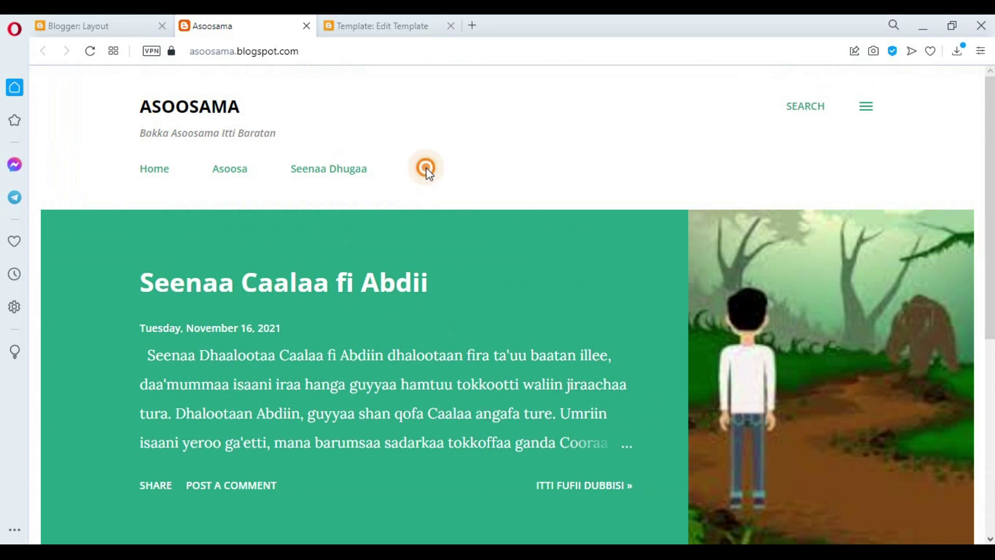
{"action": "right_click", "coordinate": [424, 166]}
{"action": "left_click", "coordinate": [477, 222]}
{"action": "scroll", "coordinate": [468, 209], "scroll_direction": "down", "scroll_amount": 6}
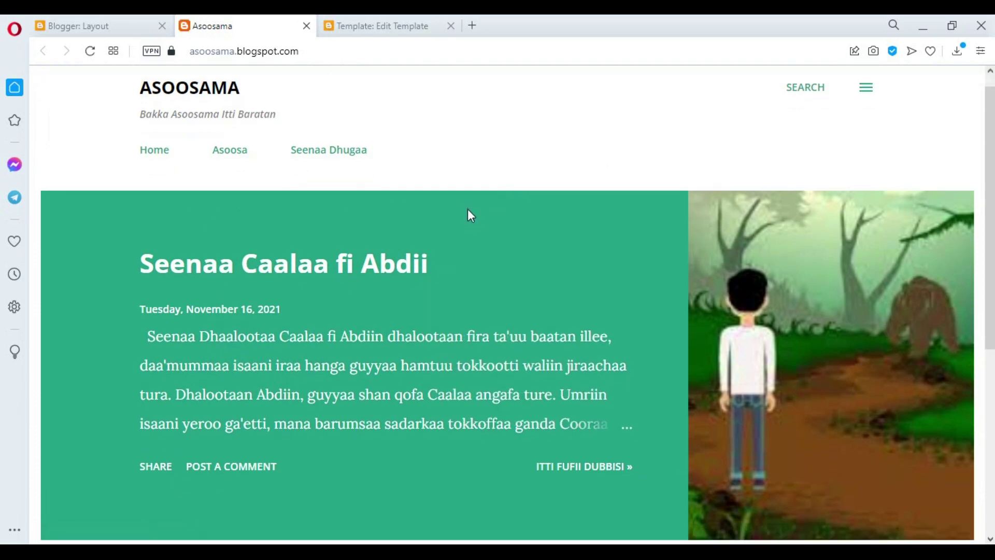
{"action": "scroll", "coordinate": [471, 215], "scroll_direction": "up", "scroll_amount": 5}
Try to open the Footer section's HTML/JavaScript gadget for editing in the blog layout
{"action": "left_click", "coordinate": [77, 26]}
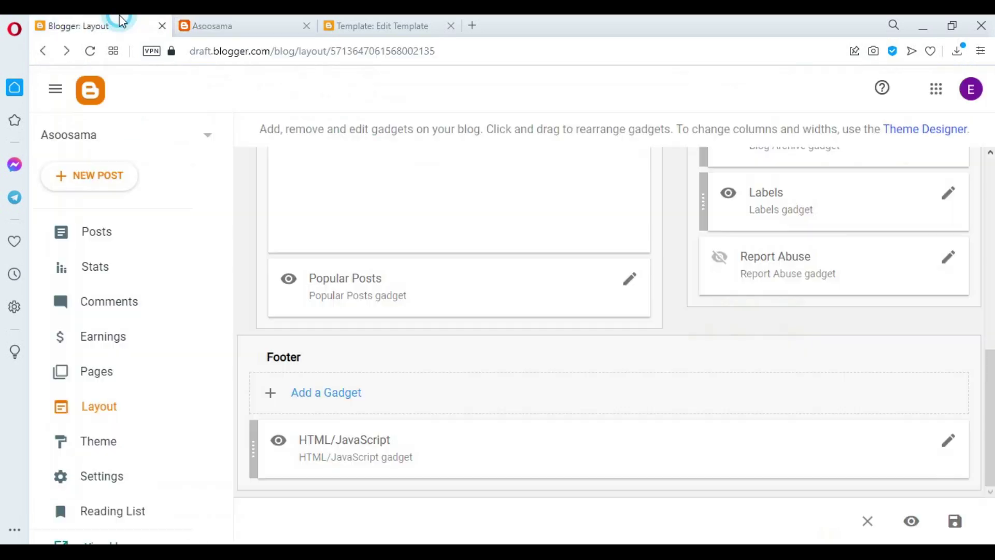
{"action": "left_click", "coordinate": [953, 445]}
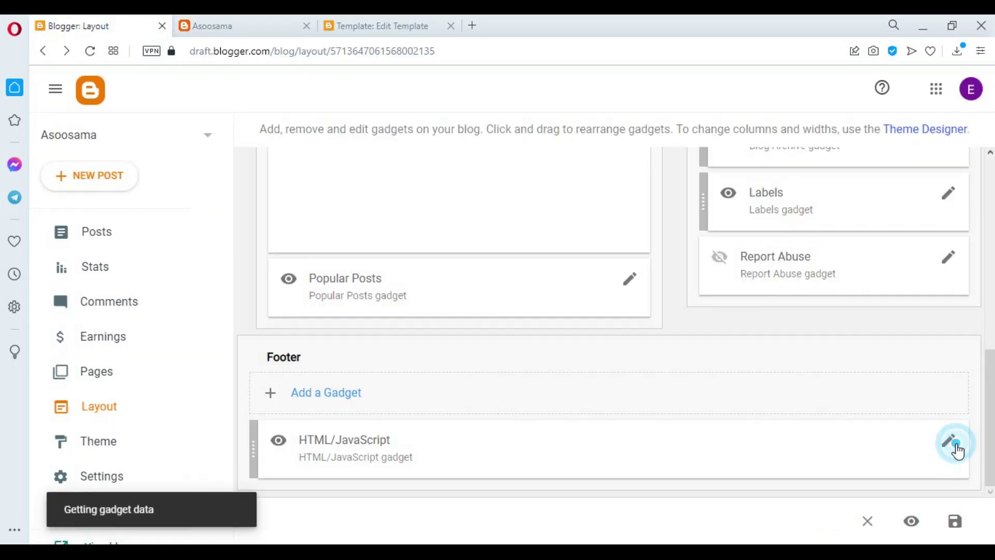
{"action": "left_click", "coordinate": [952, 443]}
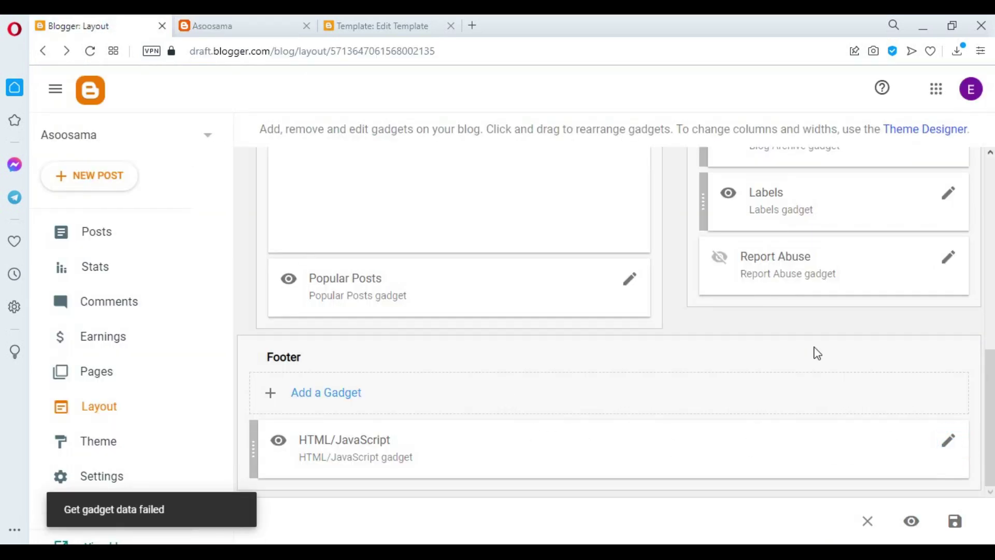
Reload the Layout page and start adding a new HTML/JavaScript gadget to the Footer section
{"action": "left_click", "coordinate": [487, 52]}
{"action": "key", "text": "Return"}
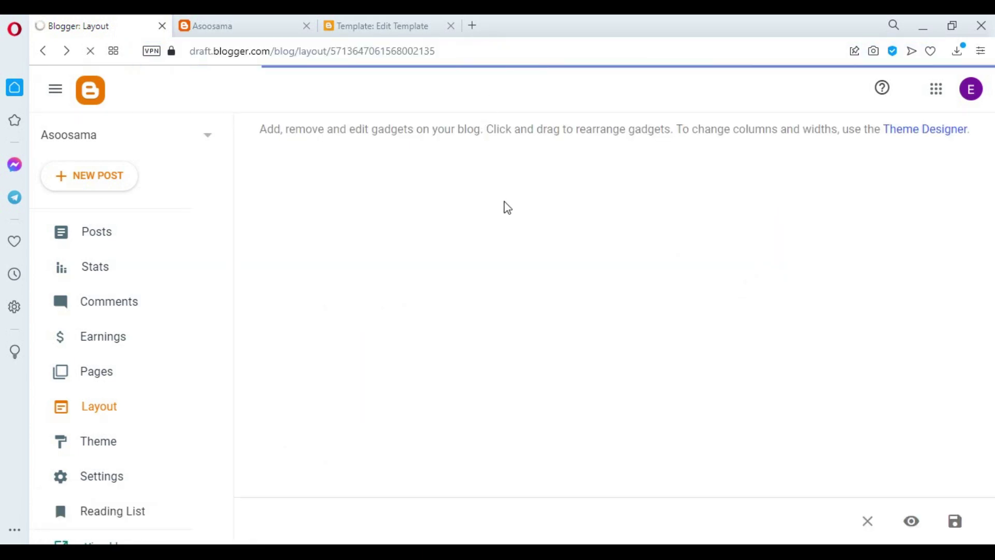
{"action": "scroll", "coordinate": [546, 313], "scroll_direction": "down", "scroll_amount": 10}
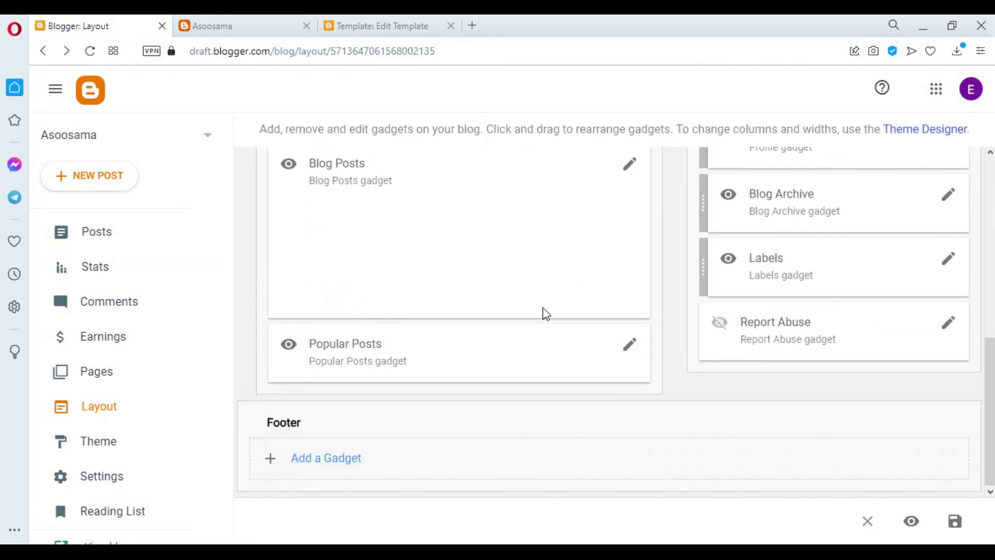
{"action": "left_click", "coordinate": [330, 461]}
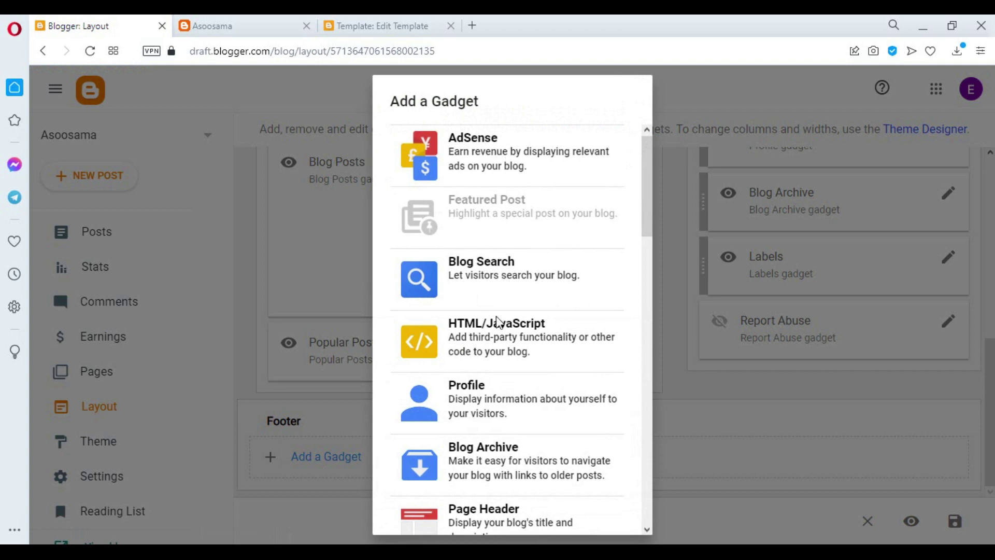
{"action": "left_click", "coordinate": [497, 332]}
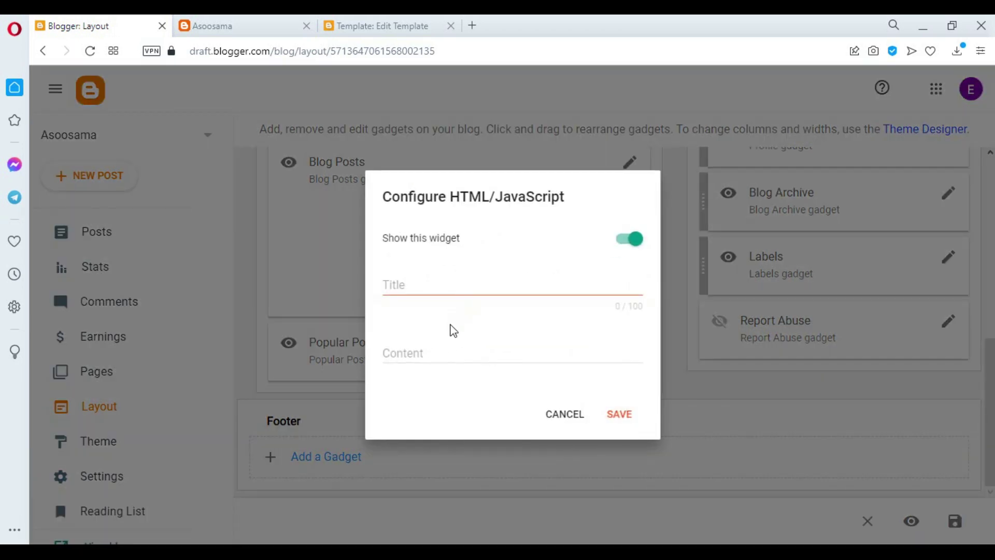
Enter "Copyright &copy 2021. All rights reserved" as the gadget's content, leave the title empty, and save the gadget
{"action": "left_click", "coordinate": [440, 276]}
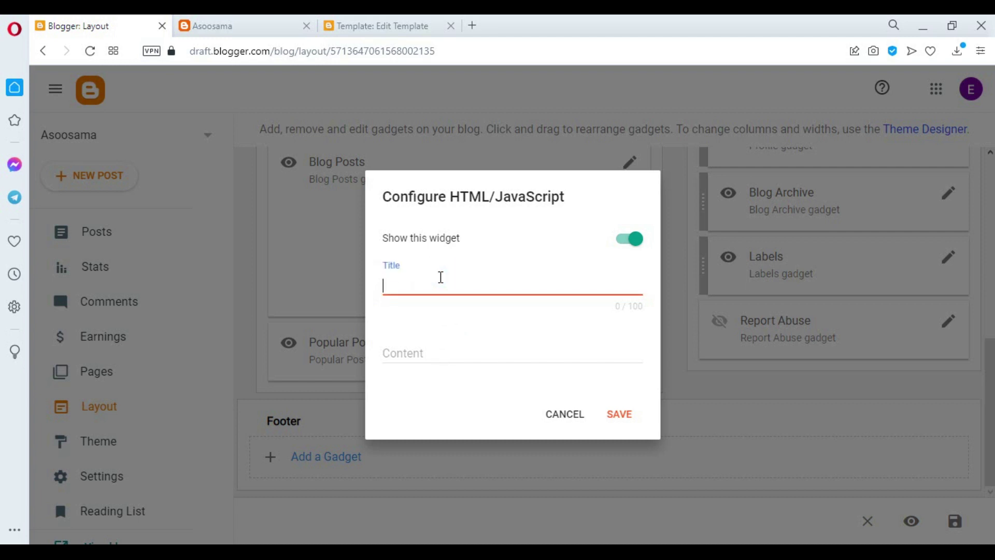
{"action": "left_click", "coordinate": [422, 351]}
{"action": "type", "text": "Cop"}
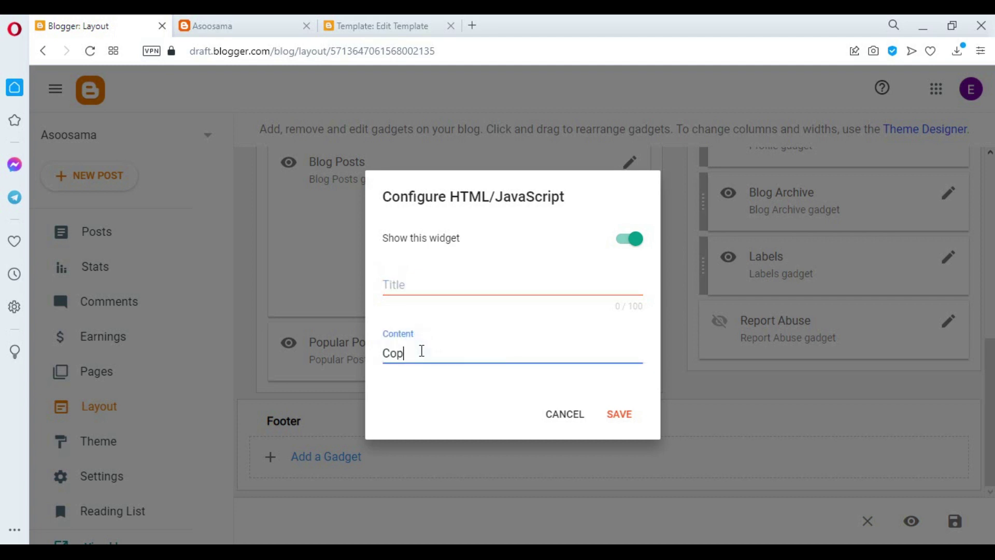
{"action": "type", "text": "yright &copy 2021. All rights re"}
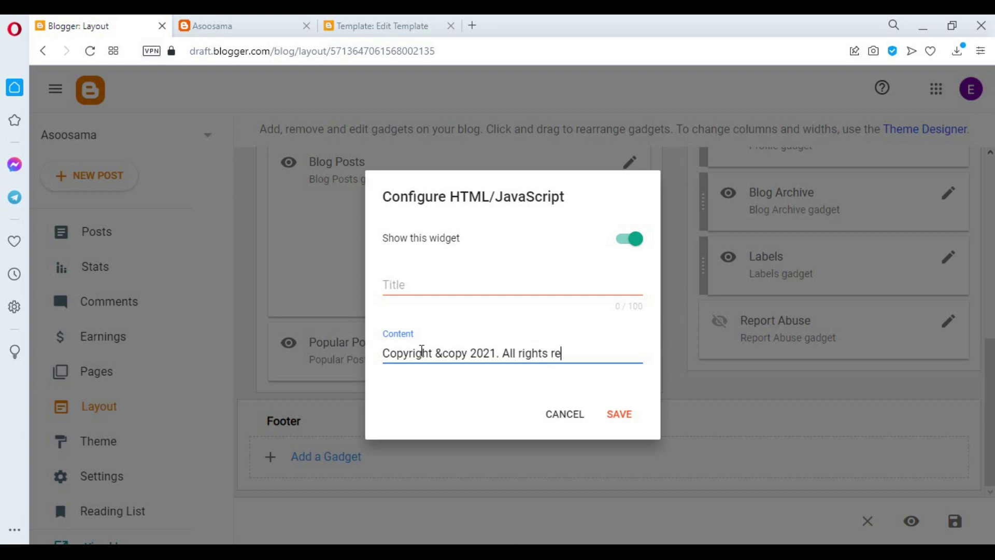
{"action": "type", "text": "served"}
{"action": "left_click", "coordinate": [518, 353]}
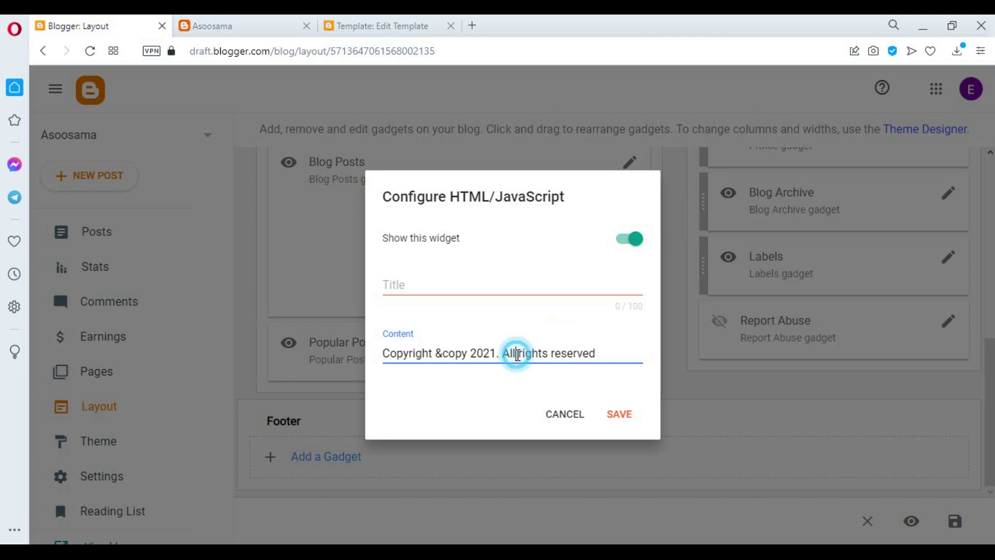
{"action": "left_click", "coordinate": [600, 353]}
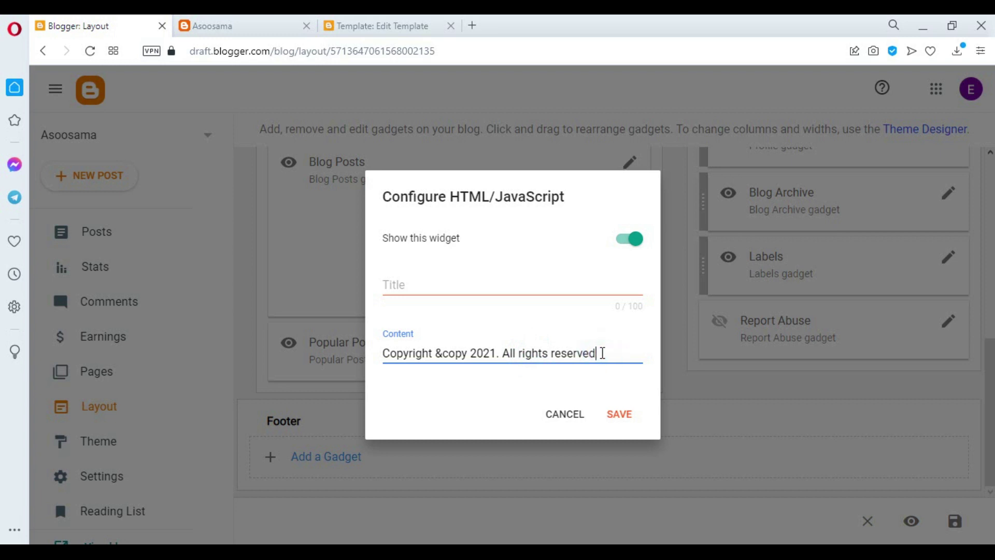
{"action": "left_click", "coordinate": [632, 418]}
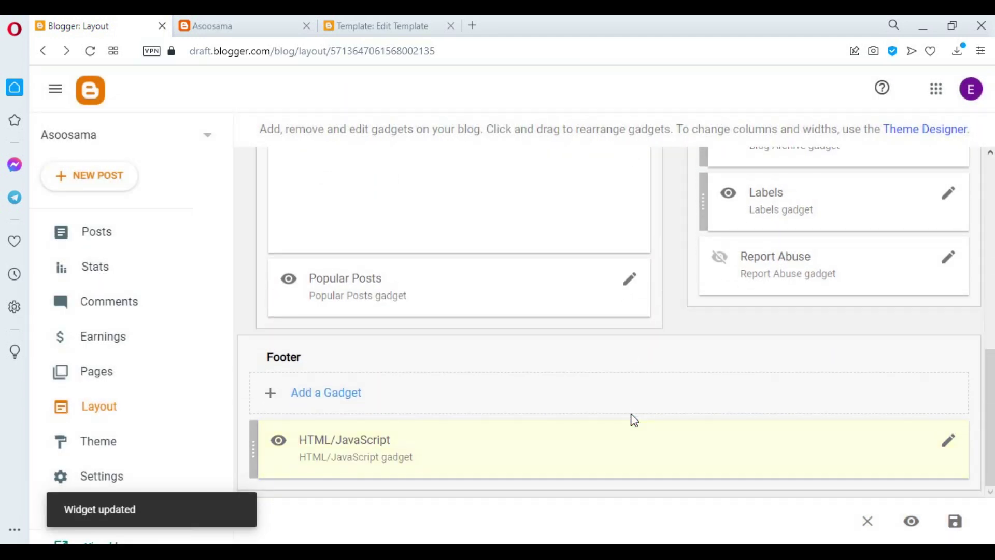
Reload the live blog and check the new copyright line in its footer
{"action": "left_click", "coordinate": [252, 25]}
{"action": "right_click", "coordinate": [299, 174]}
{"action": "left_click", "coordinate": [323, 224]}
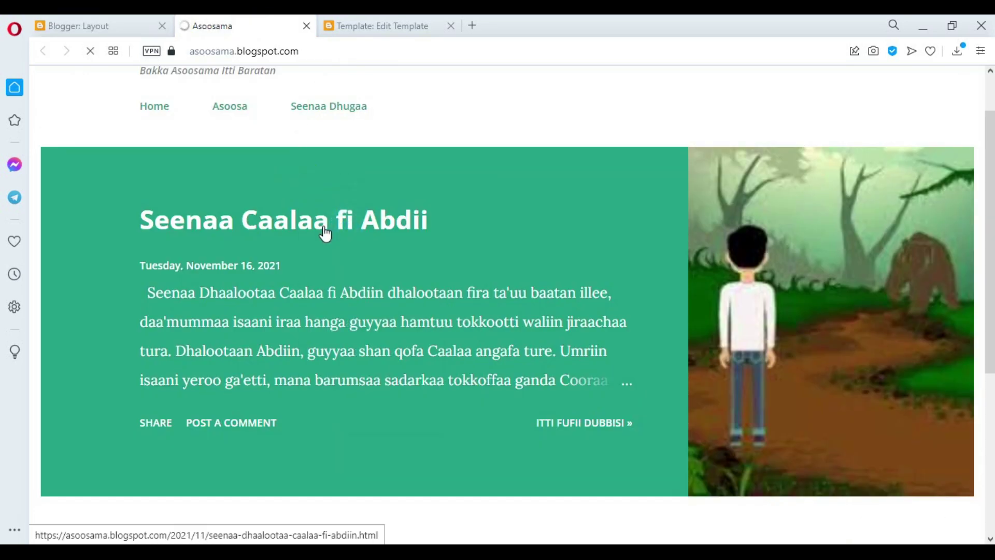
{"action": "scroll", "coordinate": [325, 235], "scroll_direction": "down", "scroll_amount": 5}
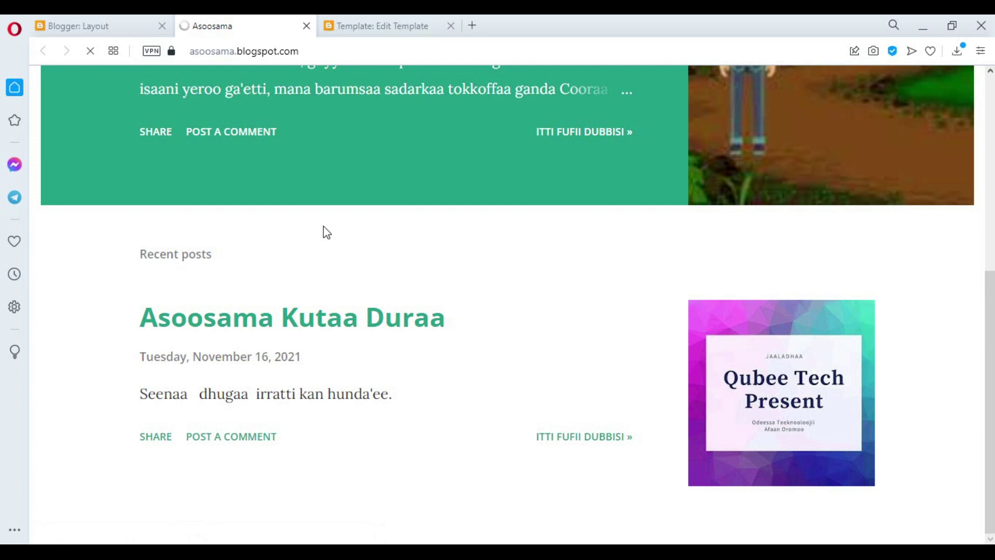
{"action": "scroll", "coordinate": [327, 232], "scroll_direction": "down", "scroll_amount": 1}
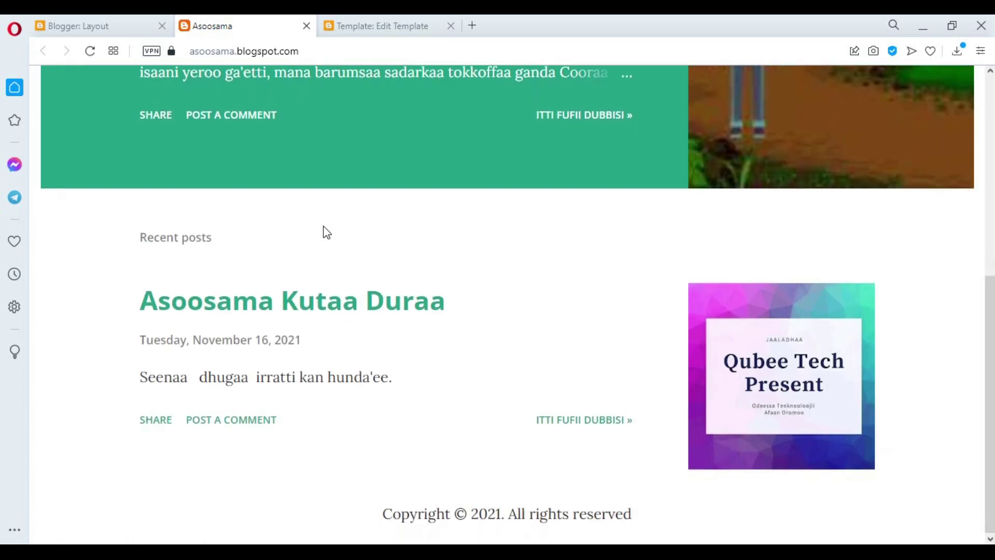
Examine the copyright line in the live blog's footer and compare it with the gadgets on the Layout page
{"action": "left_click_drag", "start_coordinate": [588, 509], "coordinate": [381, 512]}
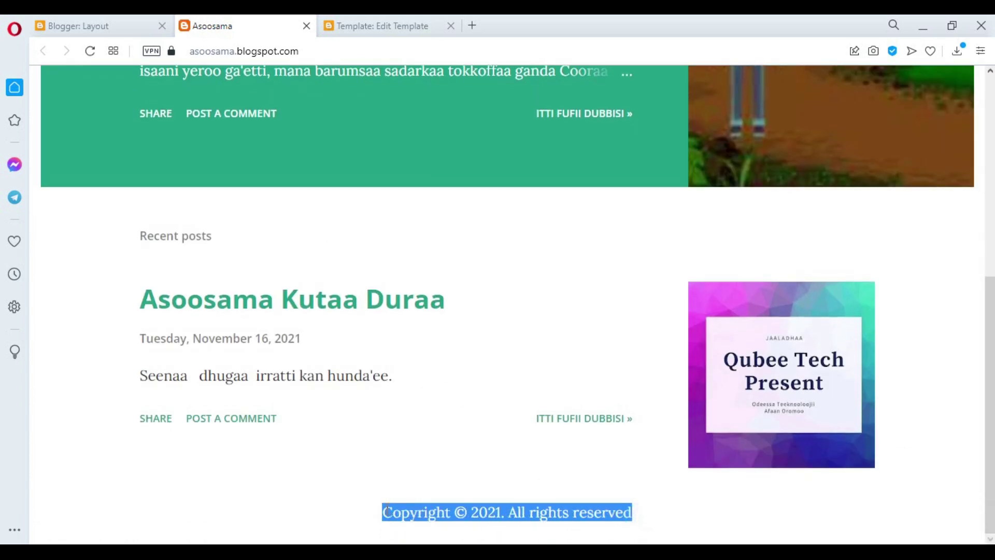
{"action": "left_click", "coordinate": [487, 347]}
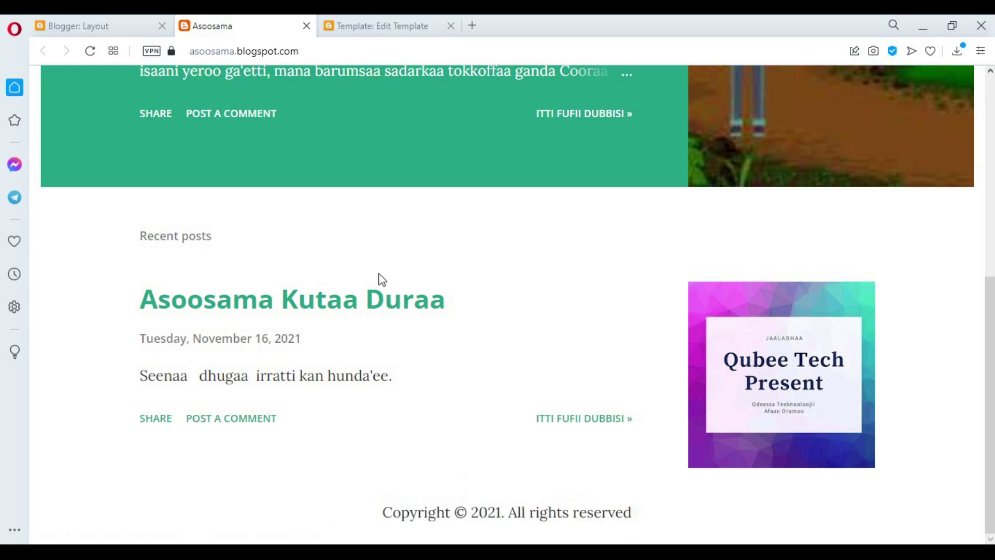
{"action": "left_click", "coordinate": [98, 25]}
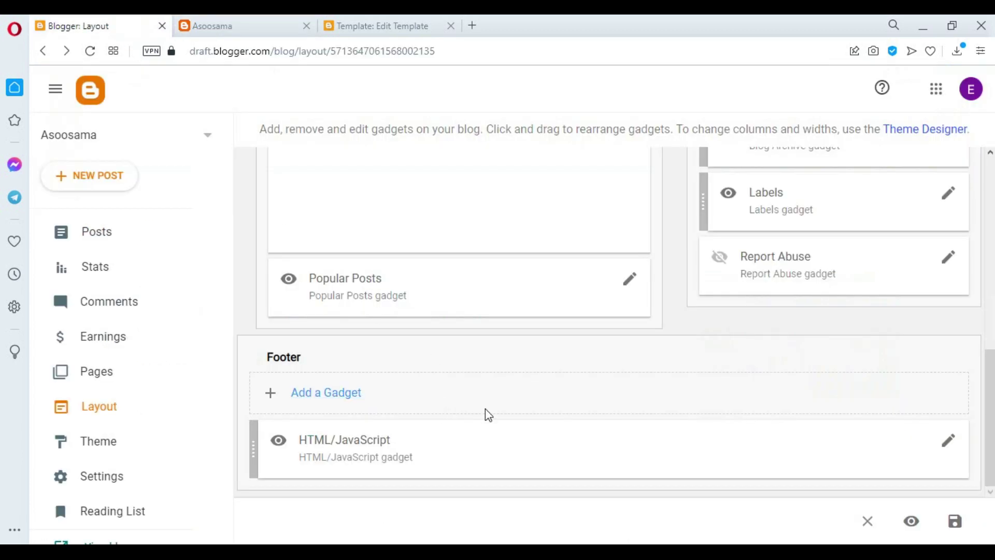
{"action": "scroll", "coordinate": [521, 414], "scroll_direction": "up", "scroll_amount": 10}
Open the featured post's full page from the live blog, and return to the Footer section of the Layout page
{"action": "left_click", "coordinate": [250, 18]}
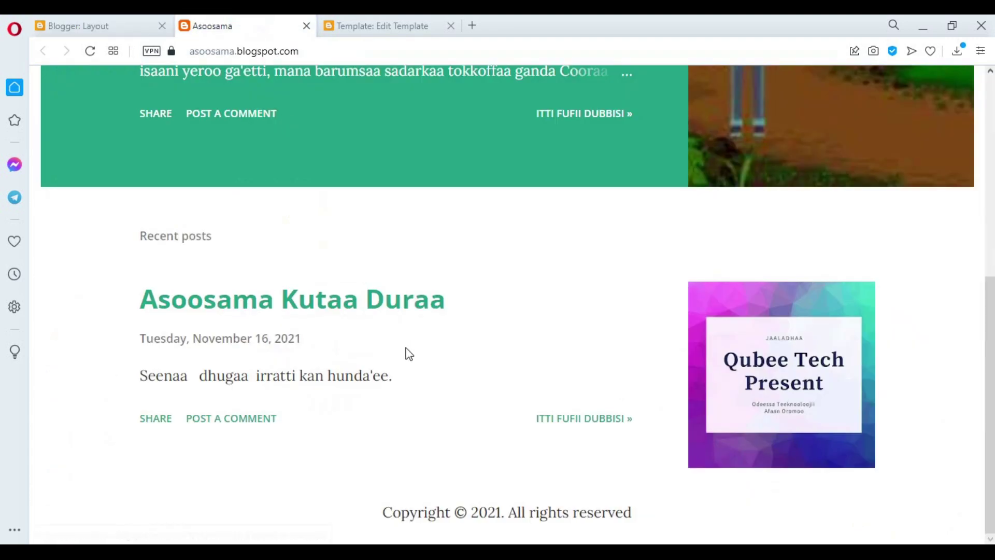
{"action": "left_click", "coordinate": [504, 342]}
{"action": "left_click", "coordinate": [548, 110]}
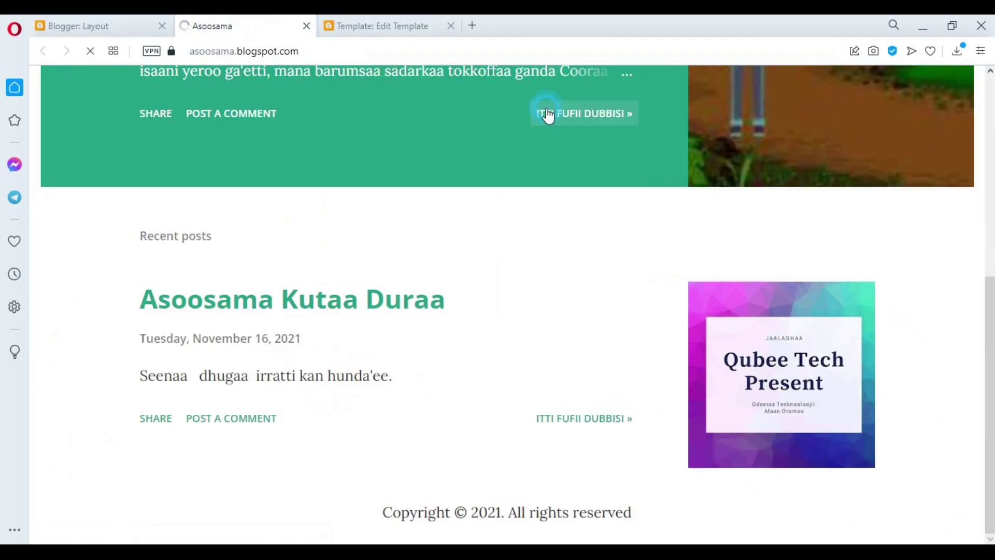
{"action": "scroll", "coordinate": [460, 406], "scroll_direction": "up", "scroll_amount": 5}
{"action": "left_click", "coordinate": [131, 22]}
{"action": "scroll", "coordinate": [311, 280], "scroll_direction": "down", "scroll_amount": 6}
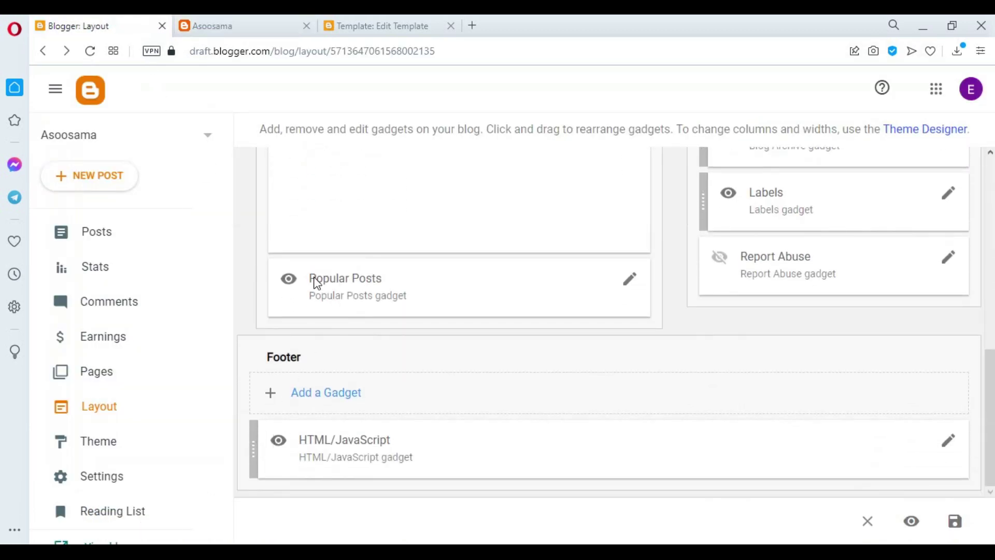